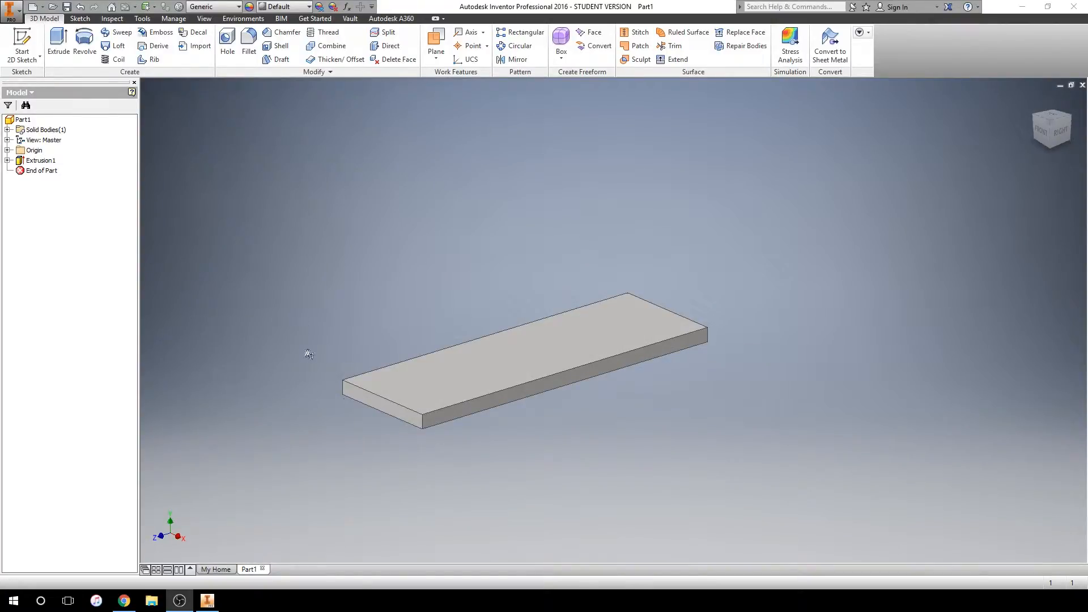
# Create a single-point static stress analysis simulation for the plate with the default bonded contact settings
pyautogui.click(790, 45)
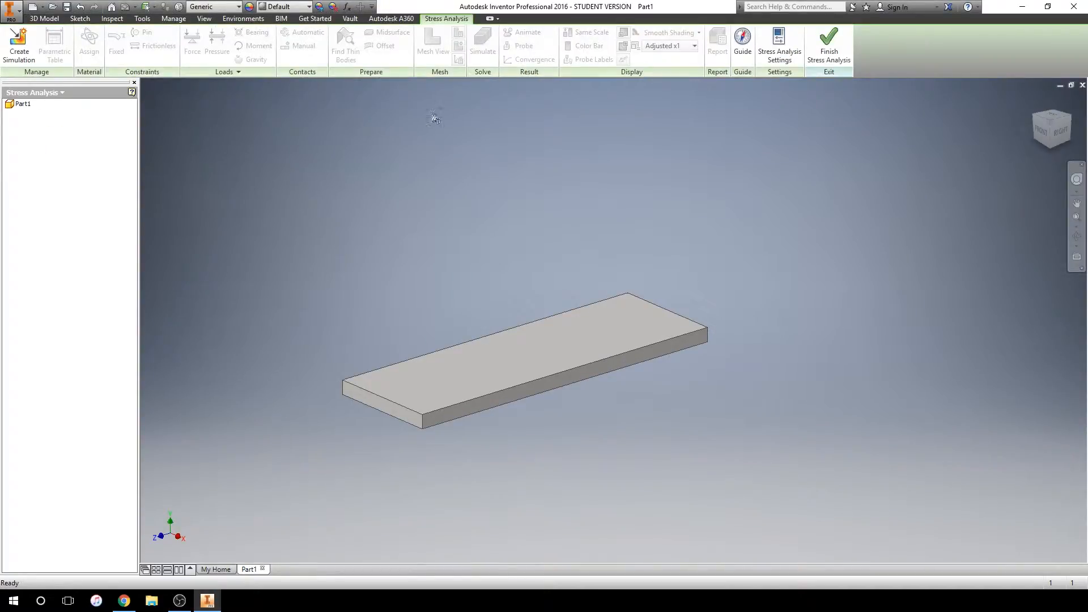
pyautogui.click(20, 44)
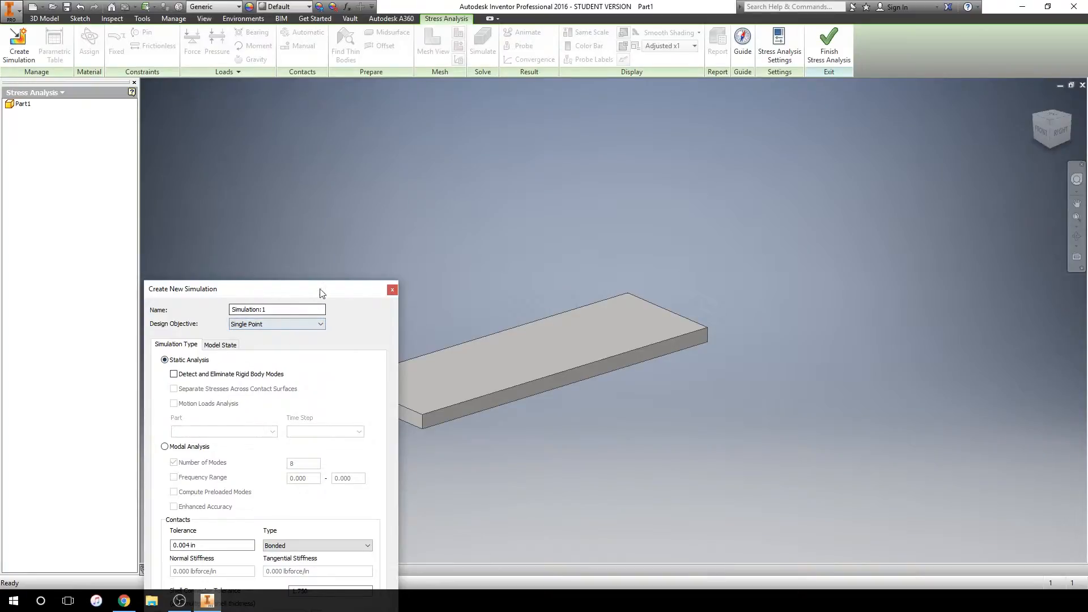
pyautogui.moveTo(318, 290); pyautogui.dragTo(364, 185)
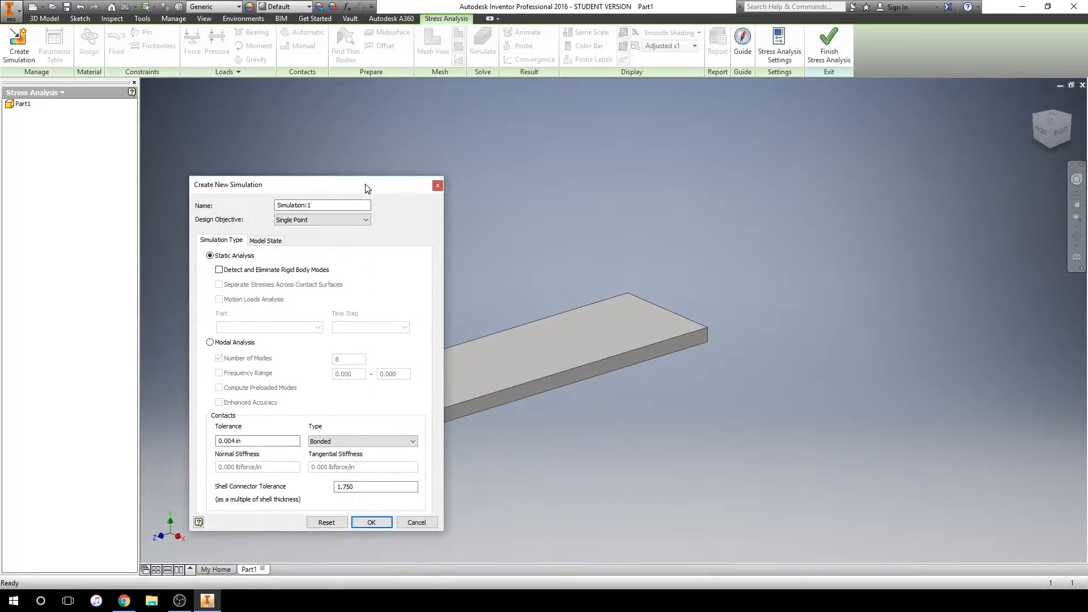
pyautogui.click(369, 522)
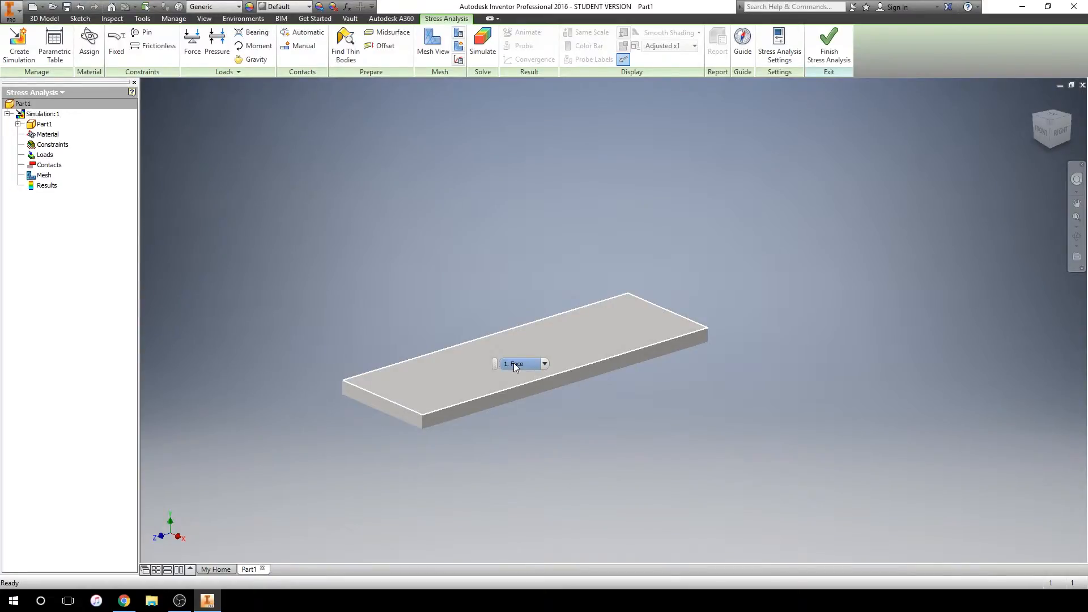
# Assign Stainless Steel, 440C to the plate as its override material in the simulation
pyautogui.rightClick(51, 138)
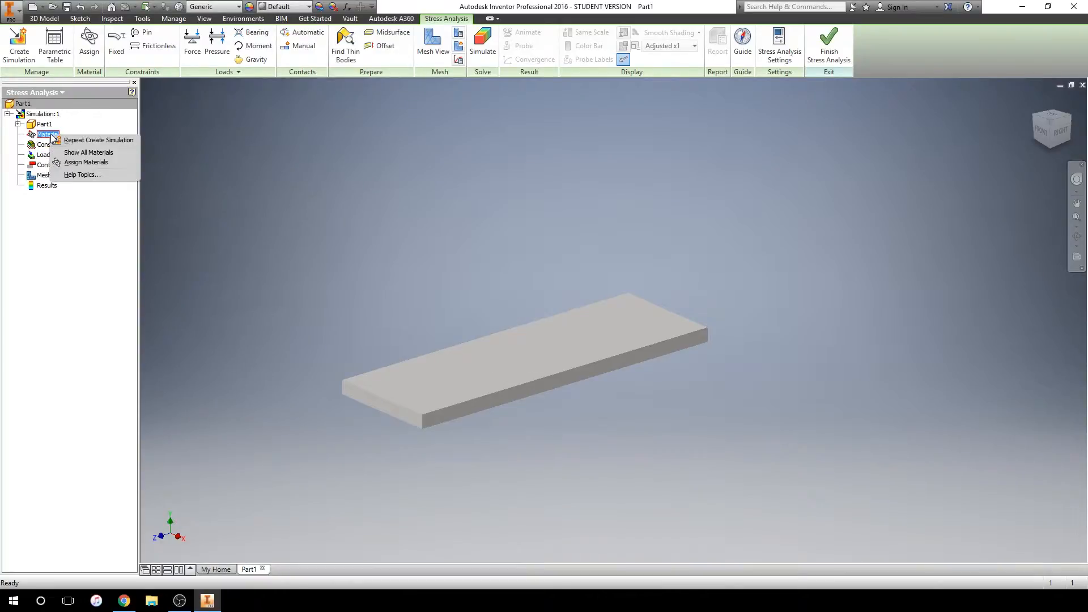
pyautogui.click(91, 162)
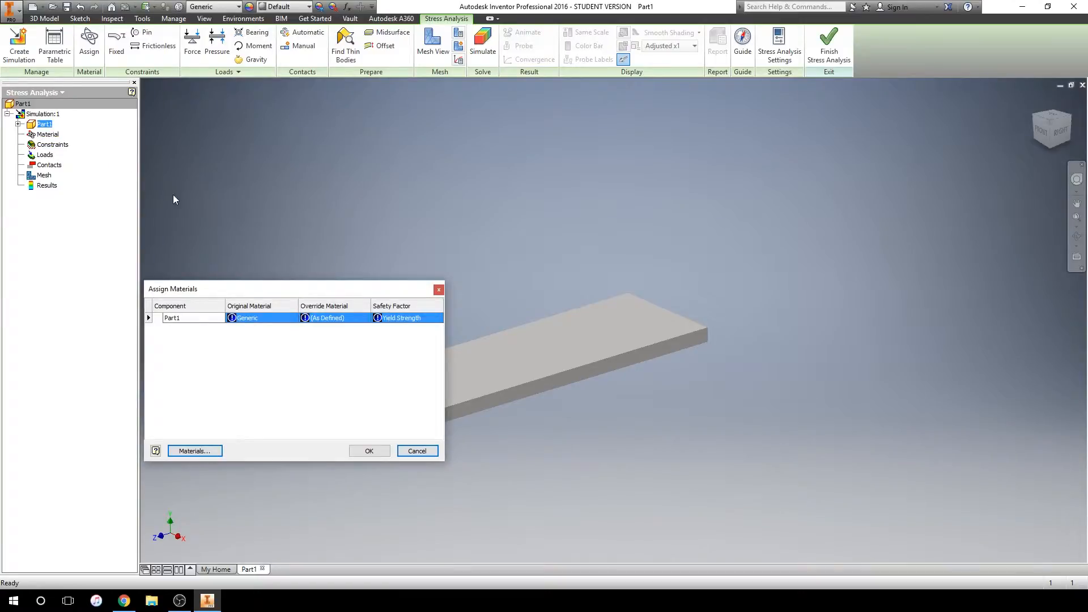
pyautogui.click(349, 318)
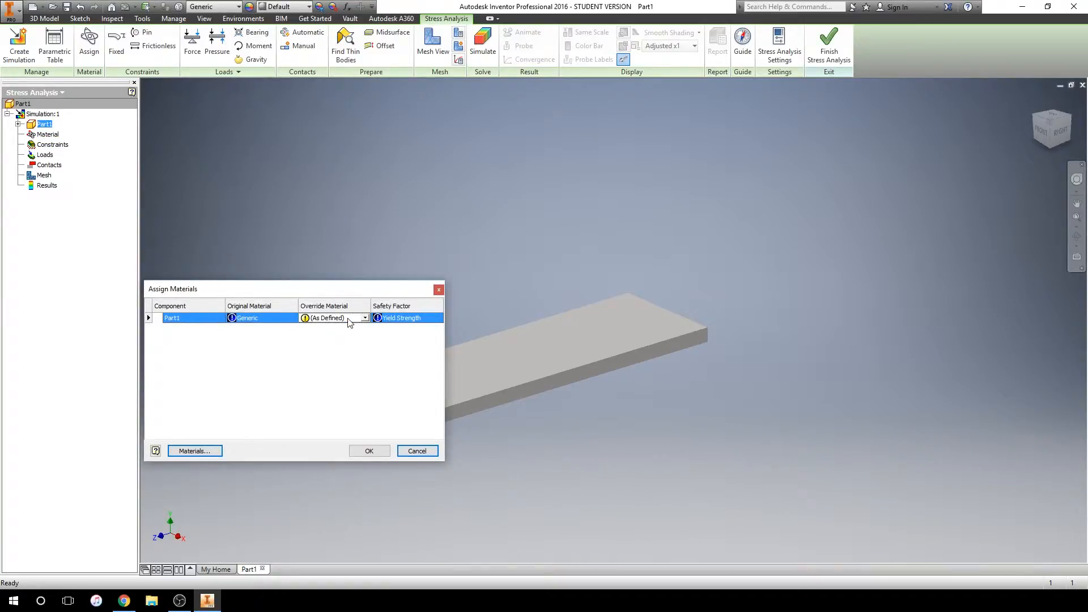
pyautogui.click(348, 319)
pyautogui.scroll(-15, 363, 432)
pyautogui.scroll(-2, 363, 430)
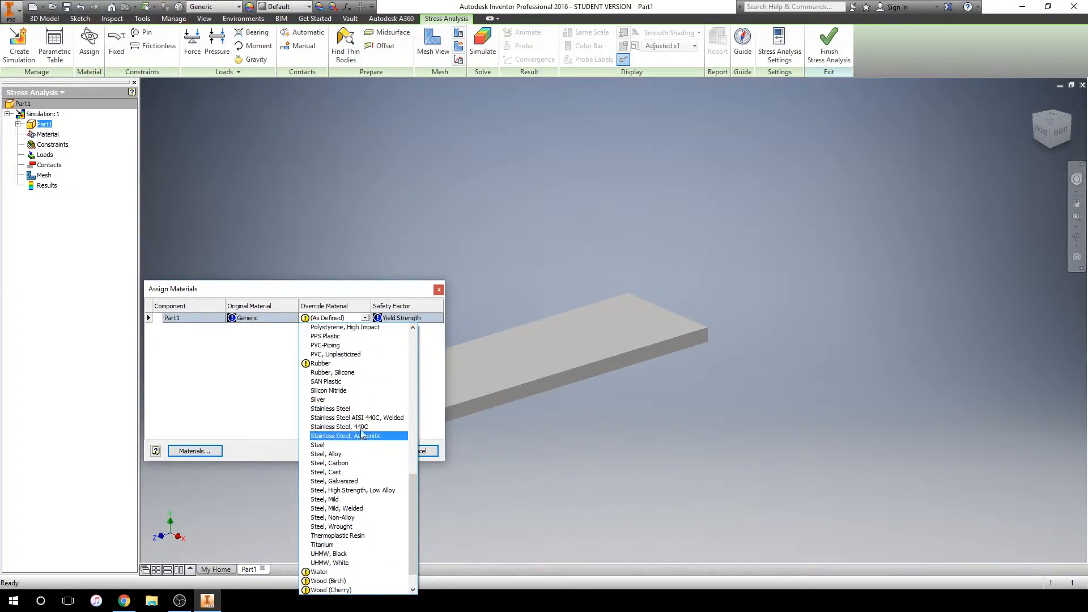
pyautogui.click(363, 426)
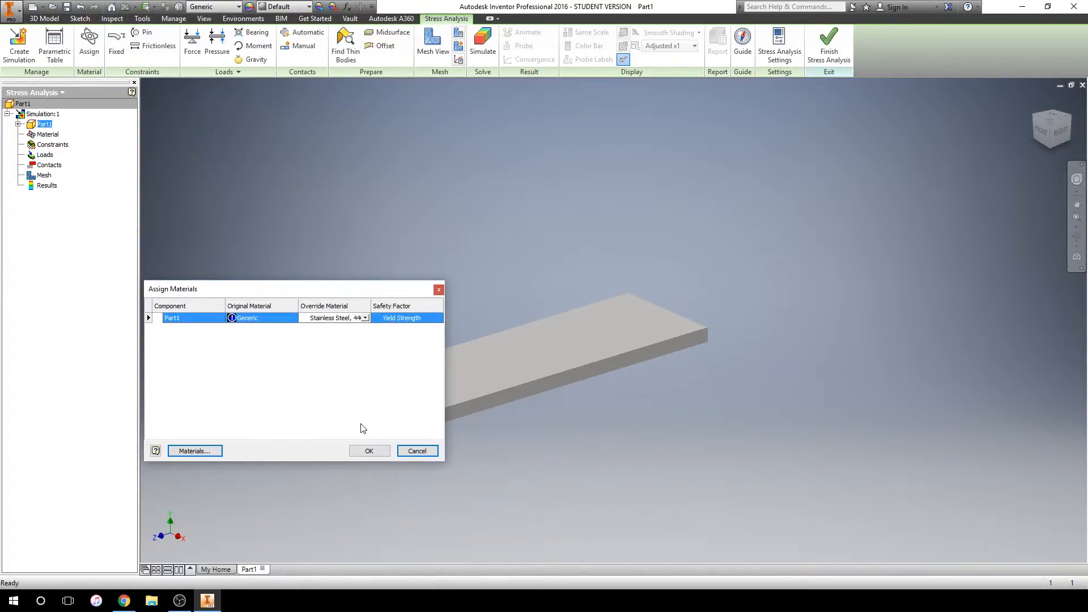
pyautogui.click(369, 451)
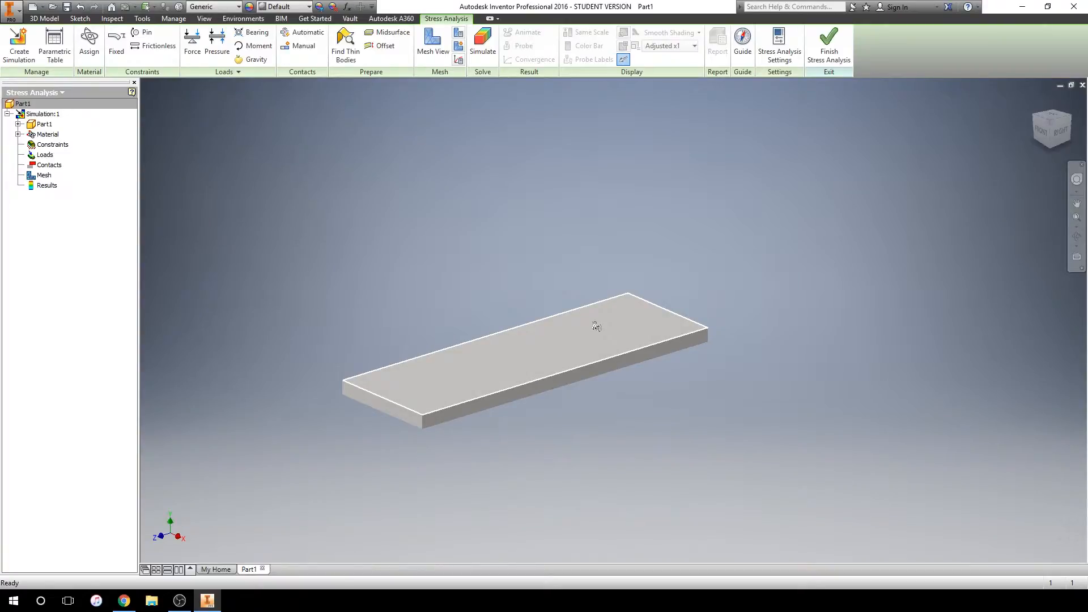
# Apply a fixed constraint to the short end face at the plate's far end and select it under the simulation's constraints
pyautogui.keyDown('shift'); pyautogui.moveTo(593, 325); pyautogui.dragTo(644, 313, button='middle'); pyautogui.keyUp('shift')
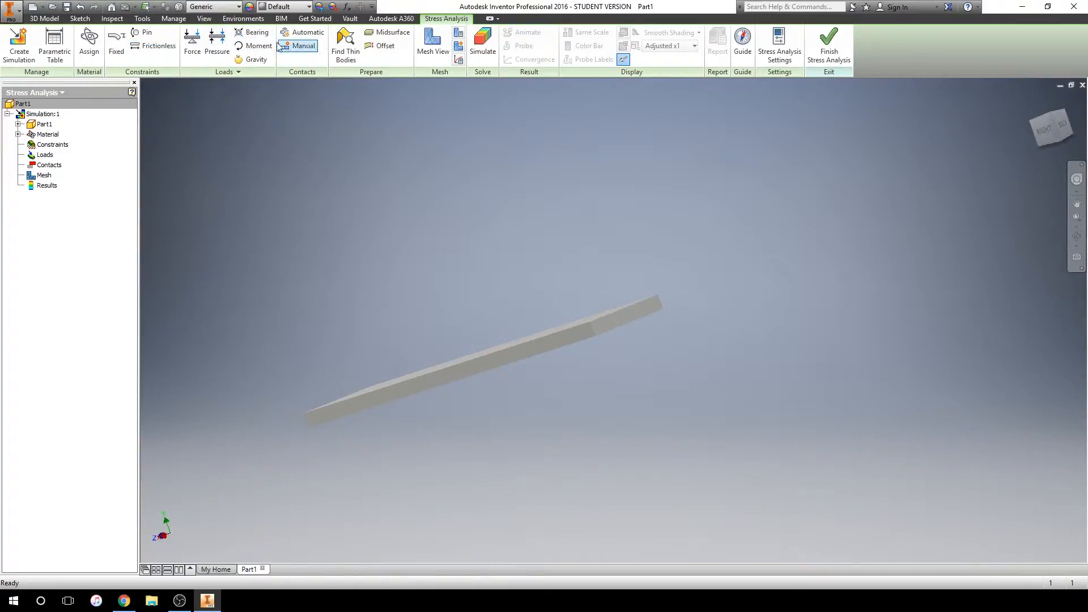
pyautogui.click(115, 46)
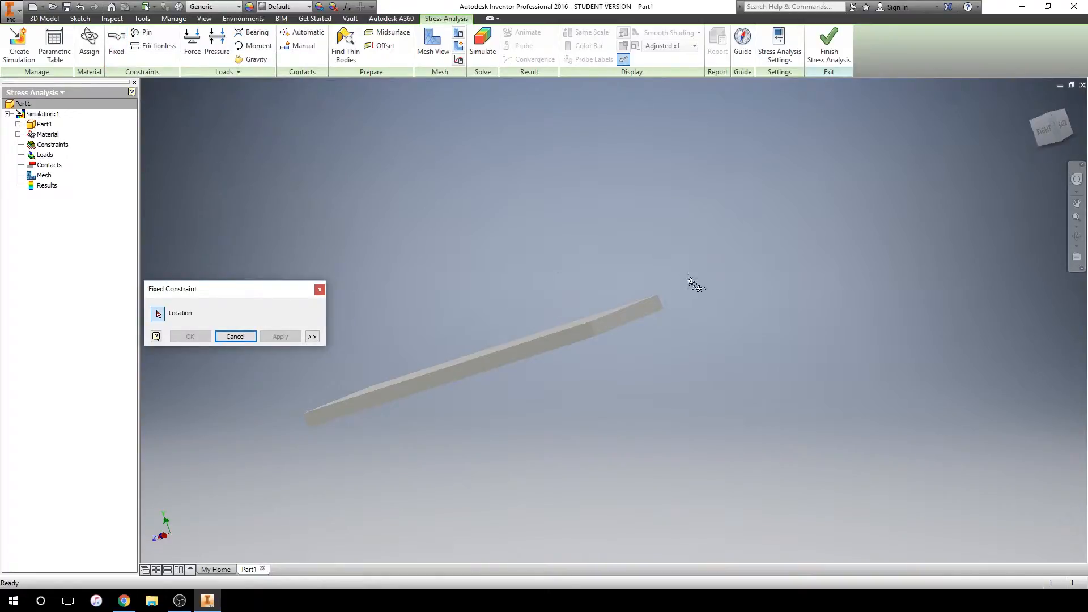
pyautogui.click(647, 314)
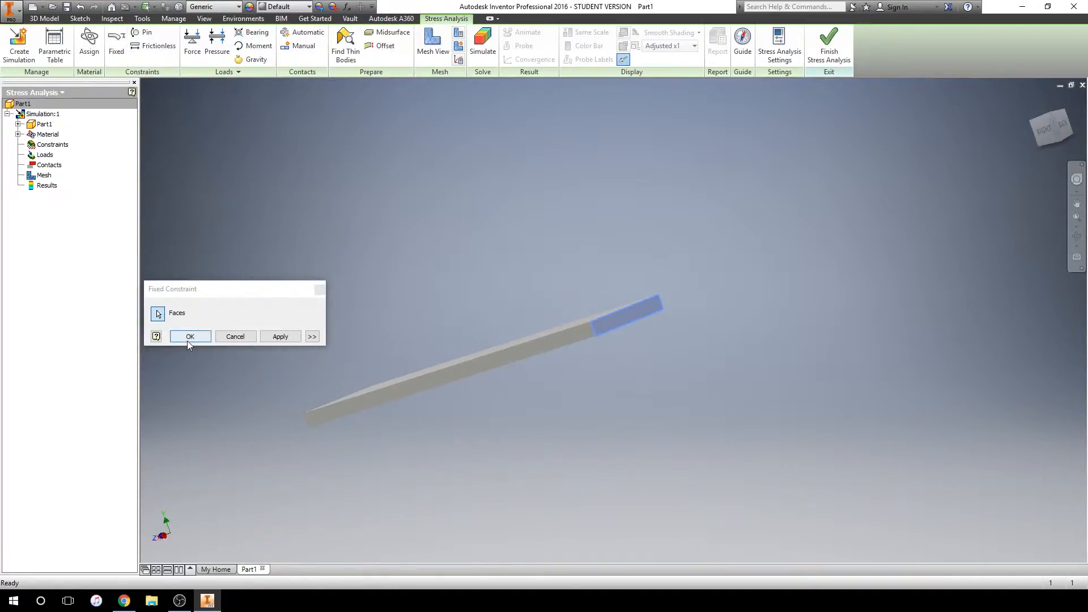
pyautogui.click(206, 336)
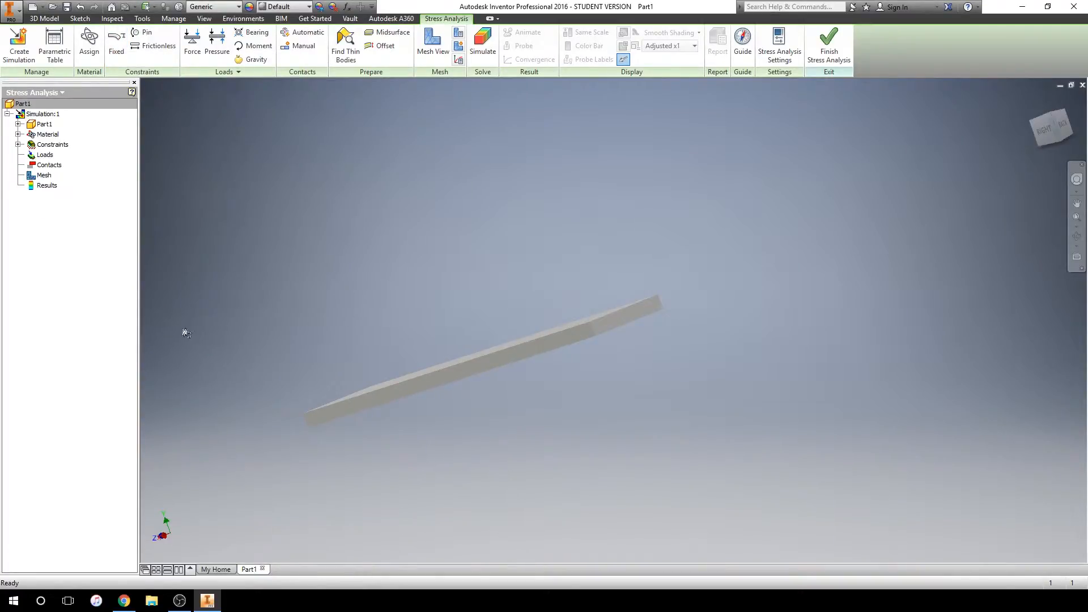
pyautogui.click(18, 145)
pyautogui.click(72, 155)
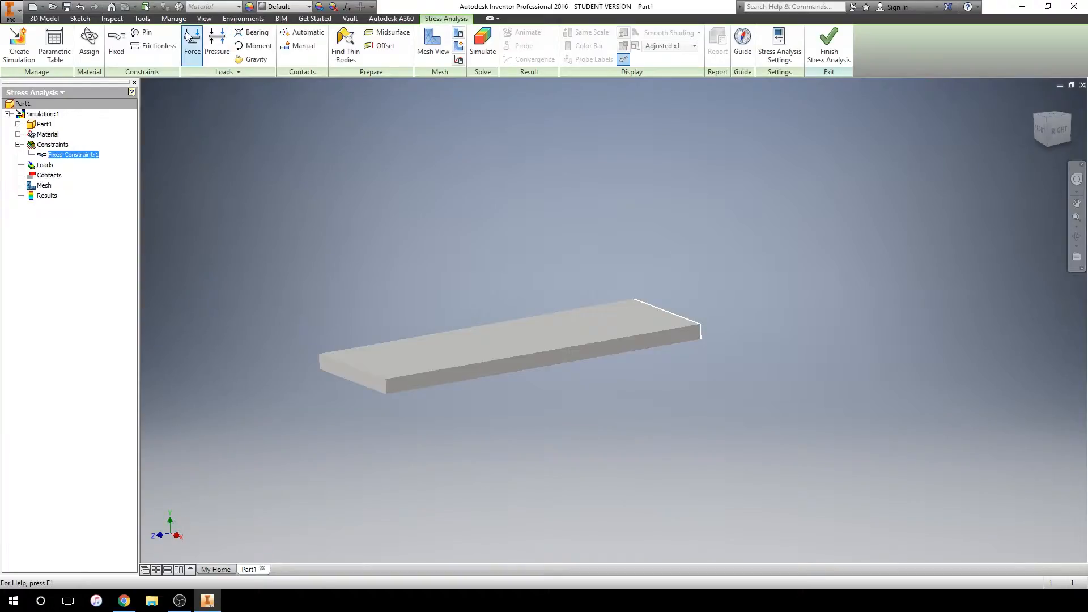
# Apply a 10 lbforce downward force to the plate's top face and list it under the simulation's loads
pyautogui.click(217, 45)
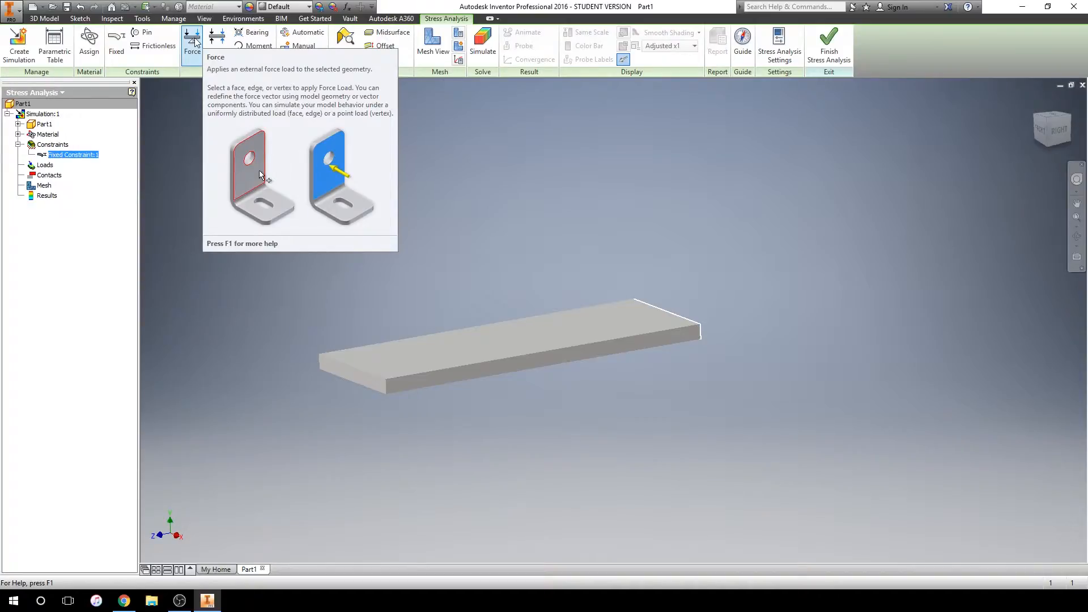
pyautogui.click(194, 41)
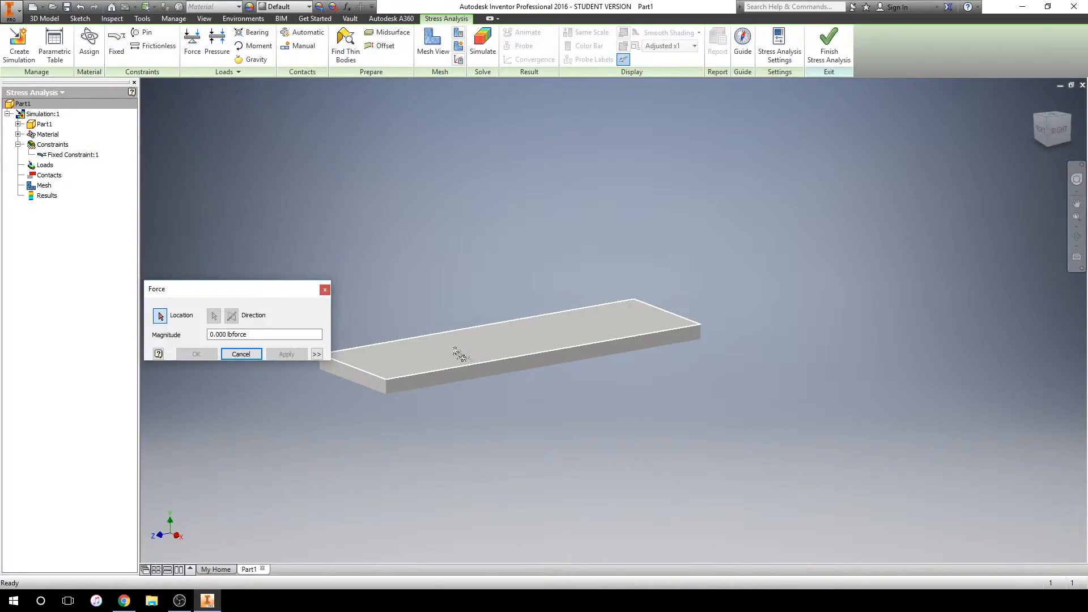
pyautogui.click(475, 356)
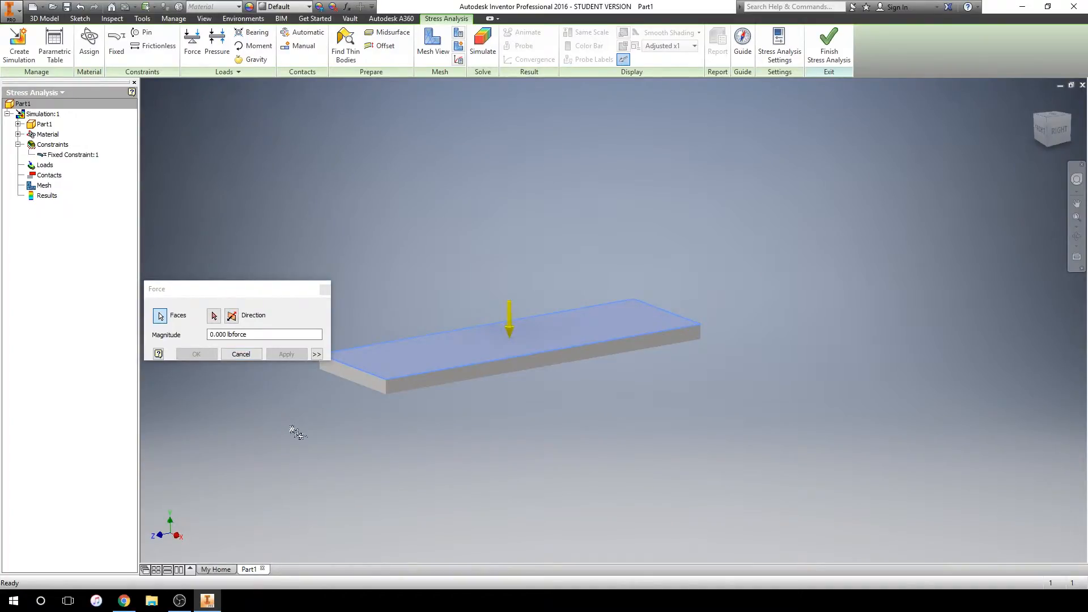
pyautogui.keyDown('shift'); pyautogui.moveTo(289, 429); pyautogui.dragTo(286, 425, button='middle'); pyautogui.keyUp('shift')
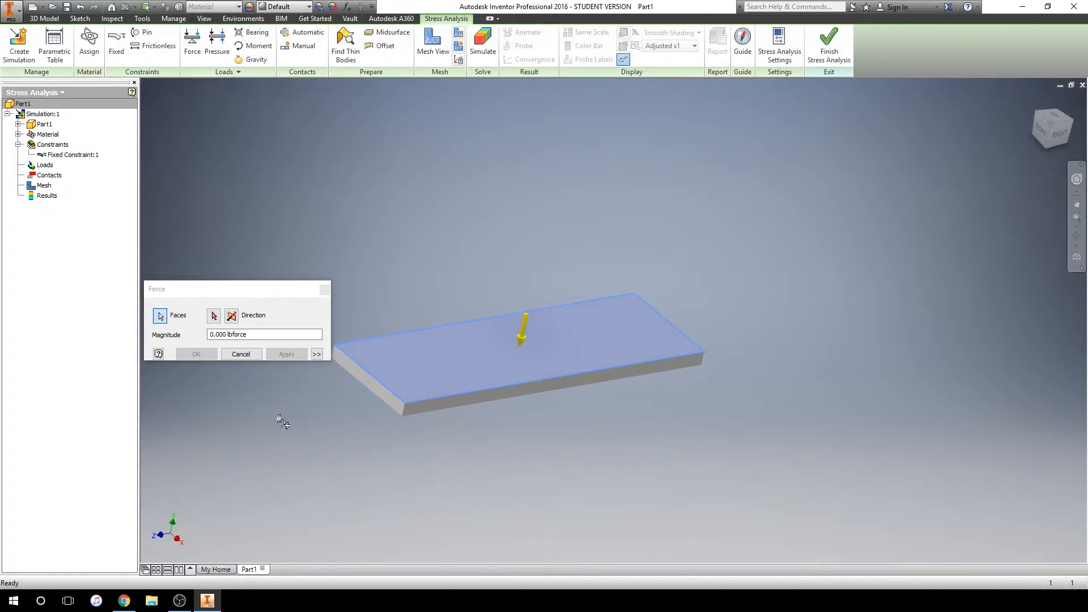
pyautogui.click(228, 335)
pyautogui.write('10')
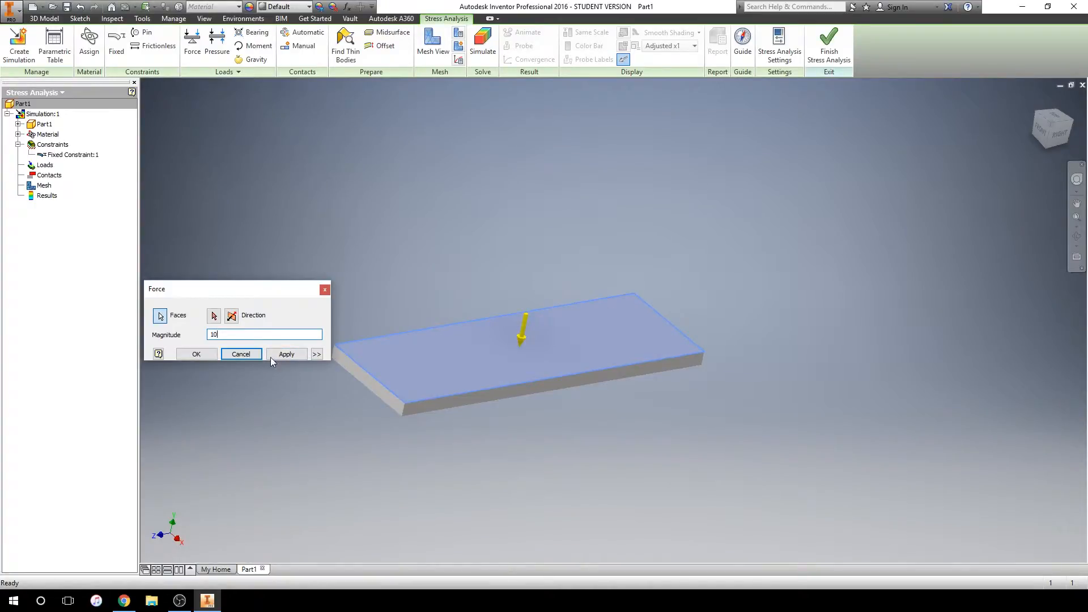
pyautogui.click(205, 356)
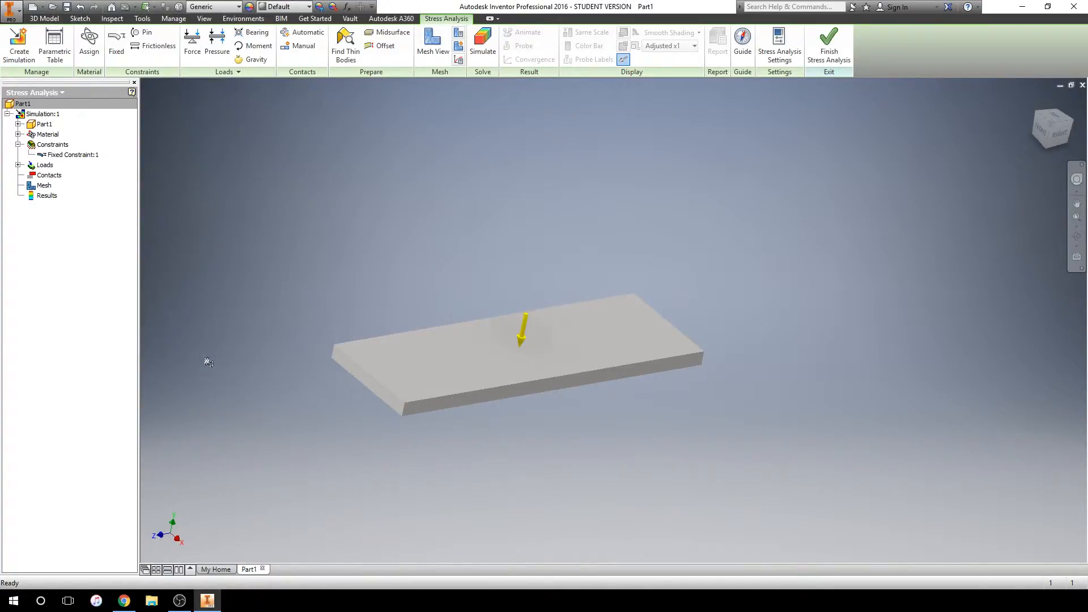
pyautogui.click(18, 164)
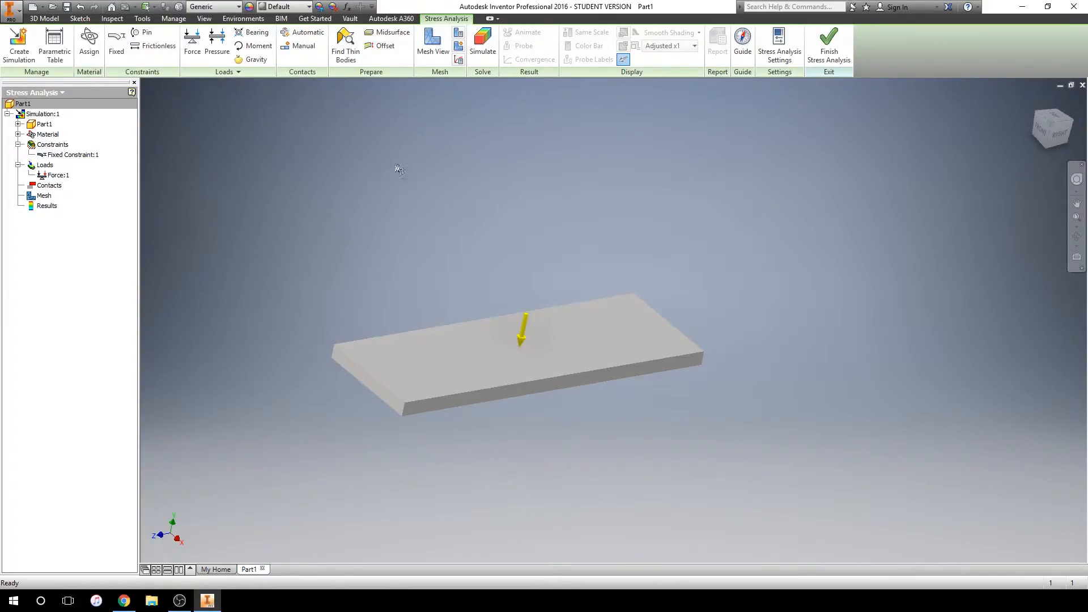
# Run the simulation, set the displacement display to Actual scale, and inspect the deflection at the plate's free end
pyautogui.click(491, 48)
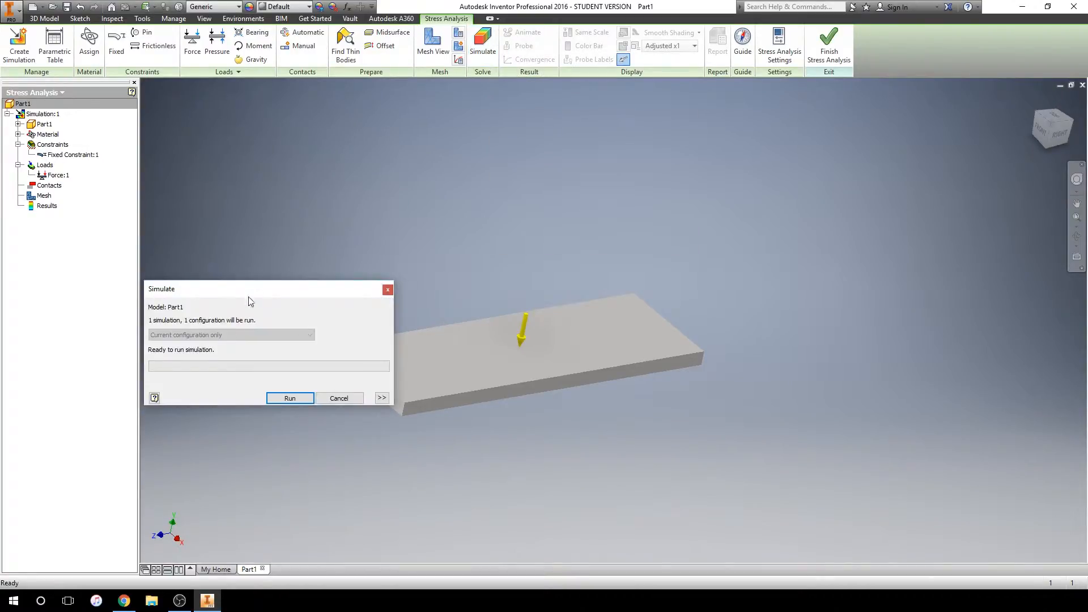
pyautogui.click(290, 398)
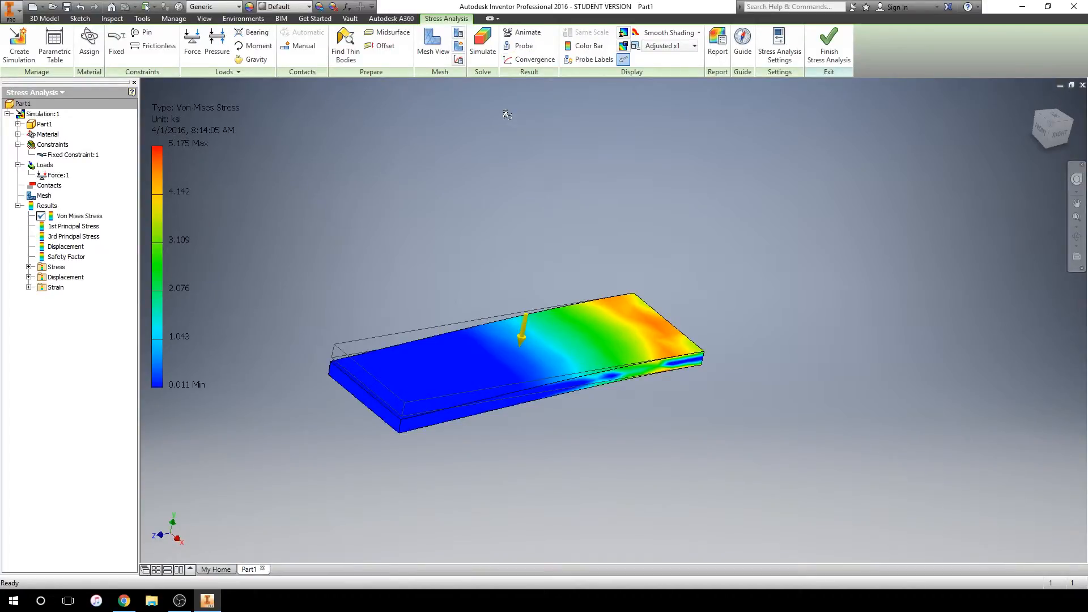
pyautogui.click(659, 45)
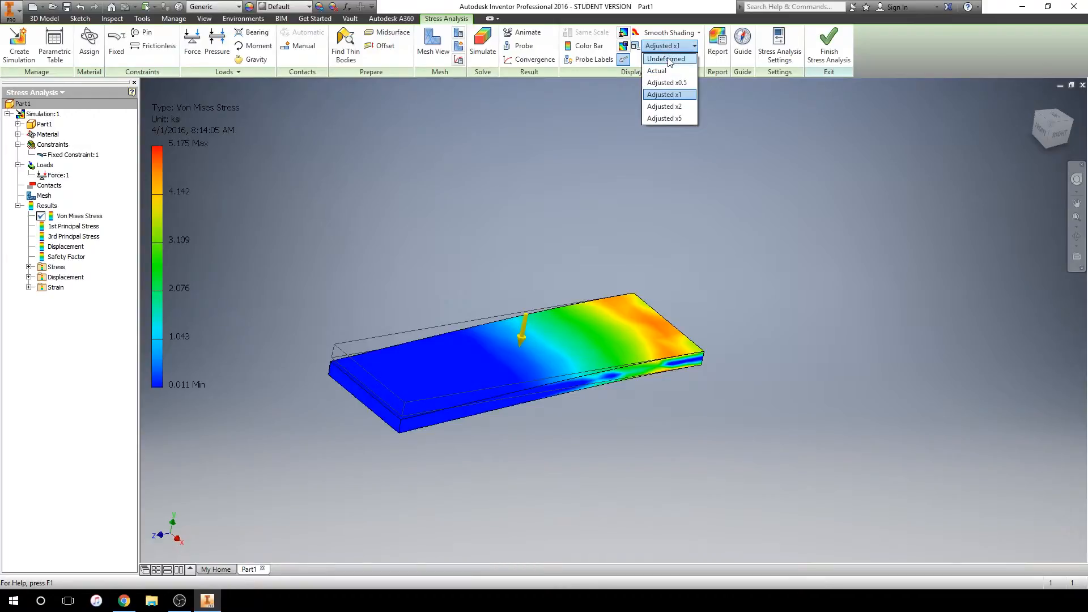
pyautogui.click(664, 71)
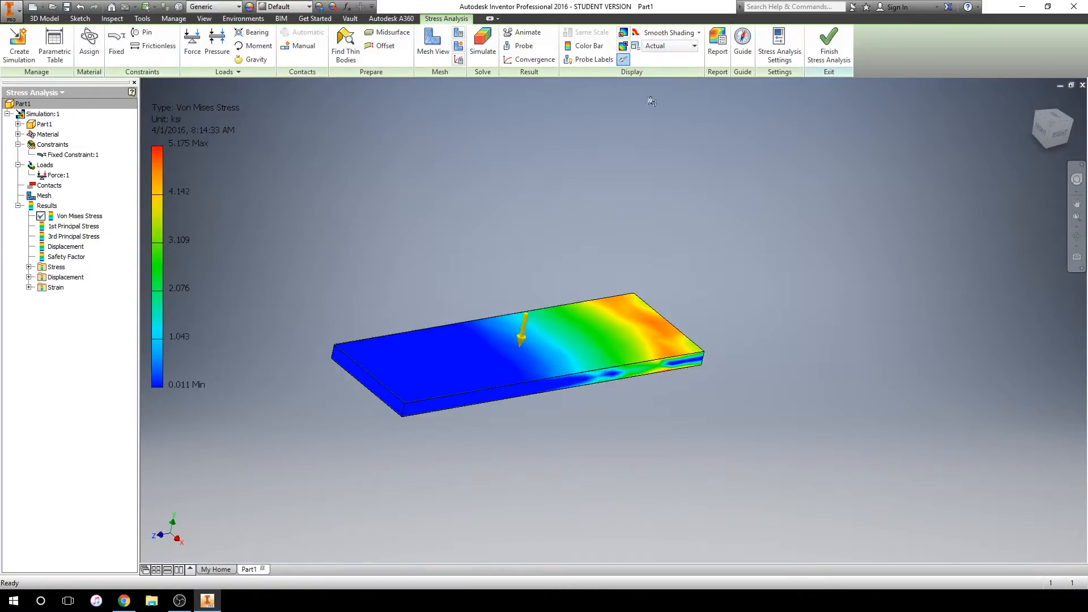
pyautogui.scroll(5, 324, 347)
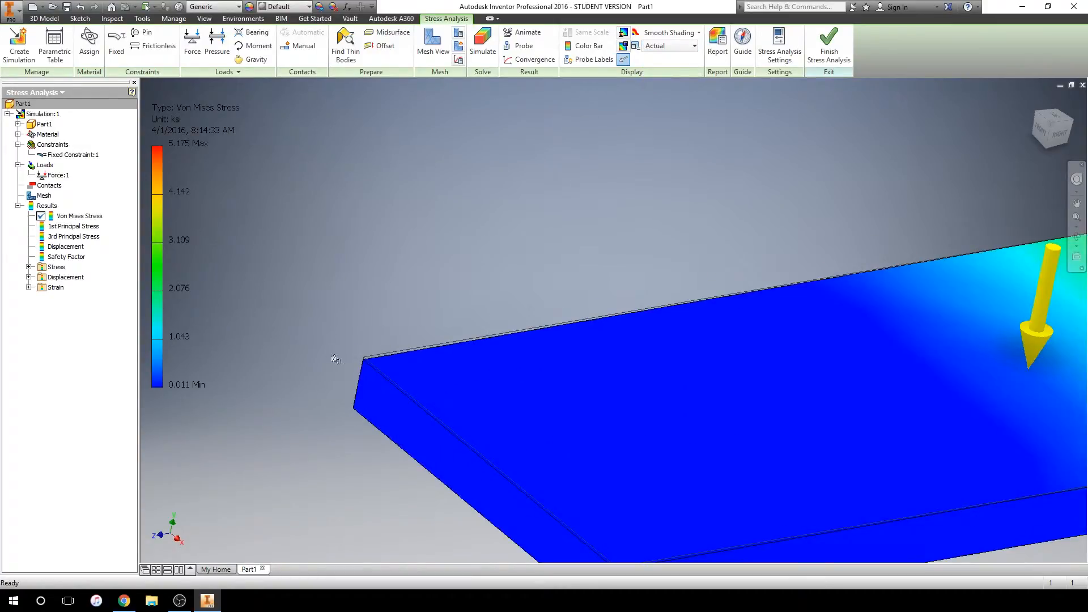
pyautogui.scroll(5, 353, 373)
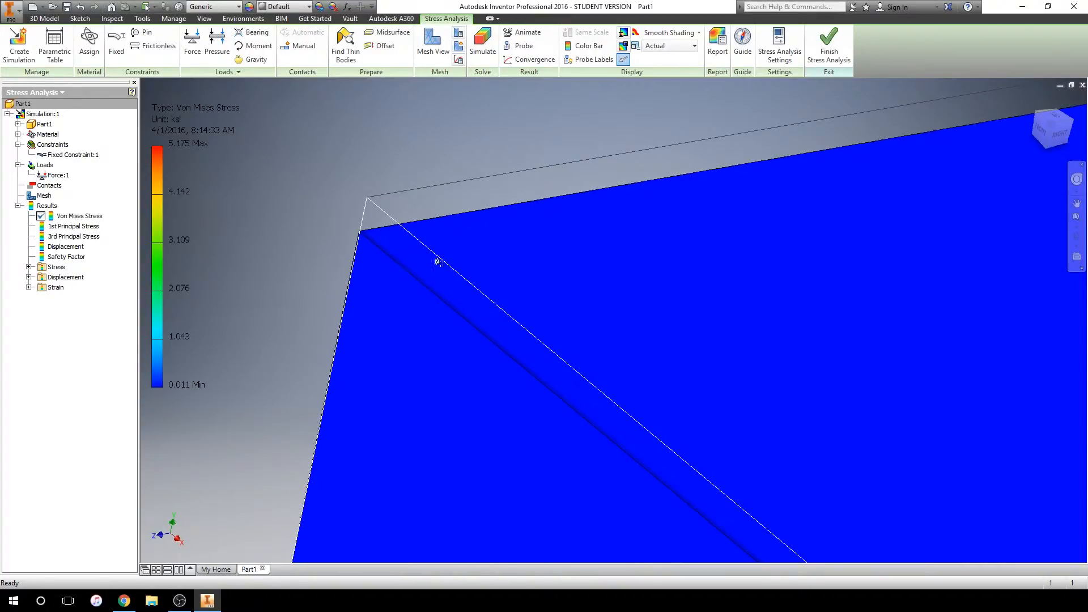
pyautogui.scroll(-10, 423, 256)
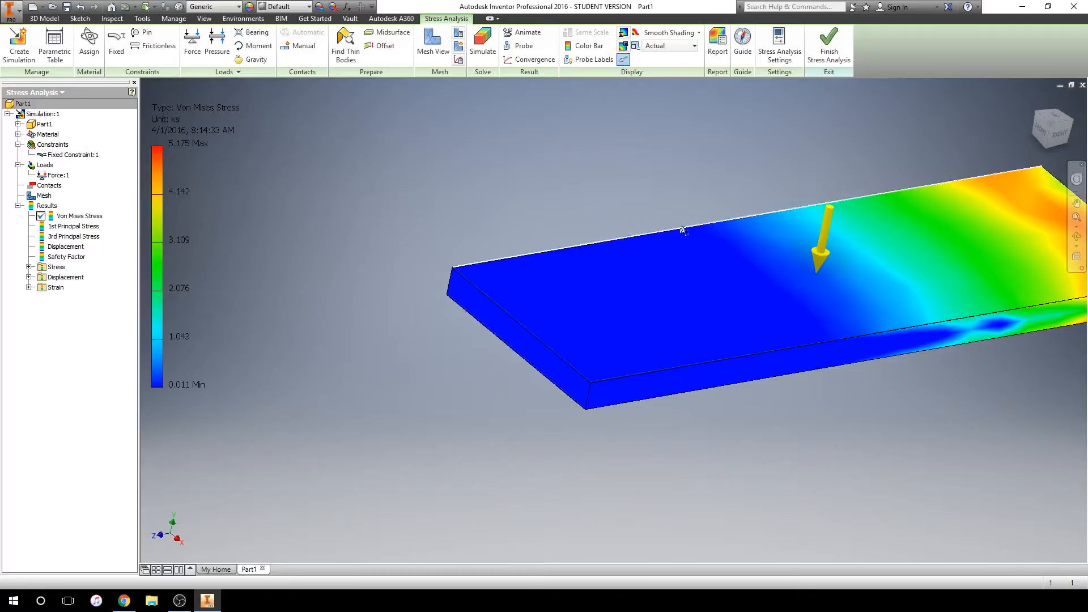
pyautogui.moveTo(701, 248); pyautogui.dragTo(548, 322, button='middle')
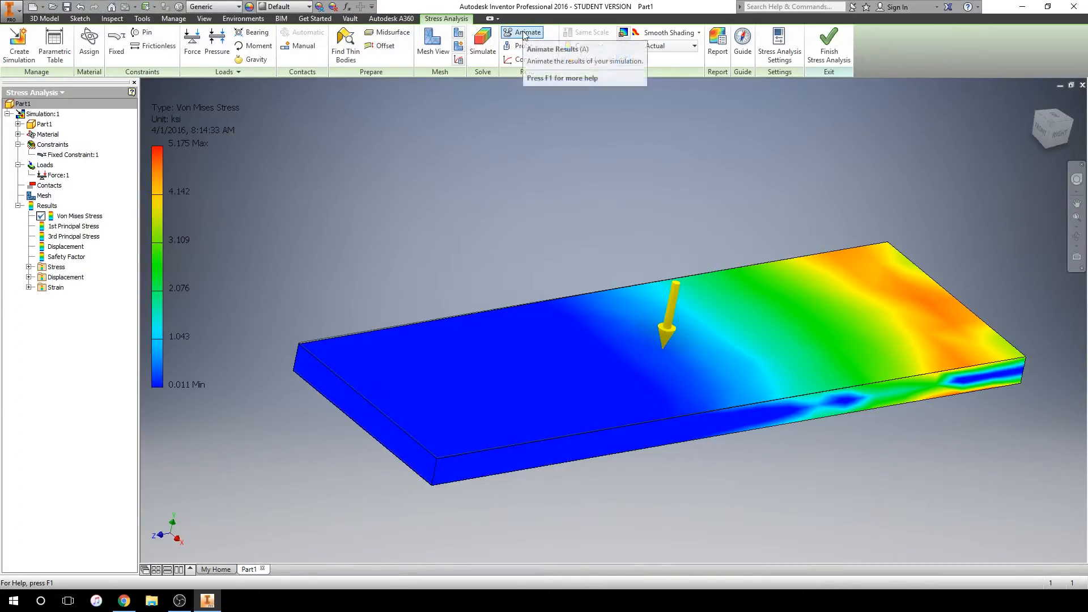
# Animate the Von Mises stress result and examine the plate from below and from above
pyautogui.click(524, 35)
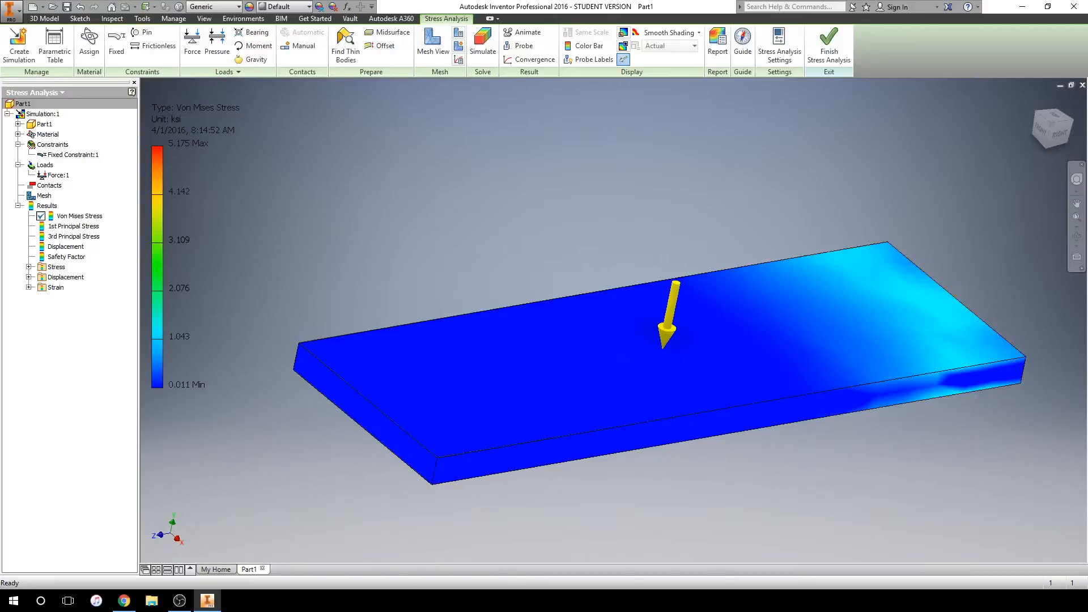
pyautogui.keyDown('shift'); pyautogui.moveTo(709, 391); pyautogui.dragTo(696, 139, button='middle'); pyautogui.keyUp('shift')
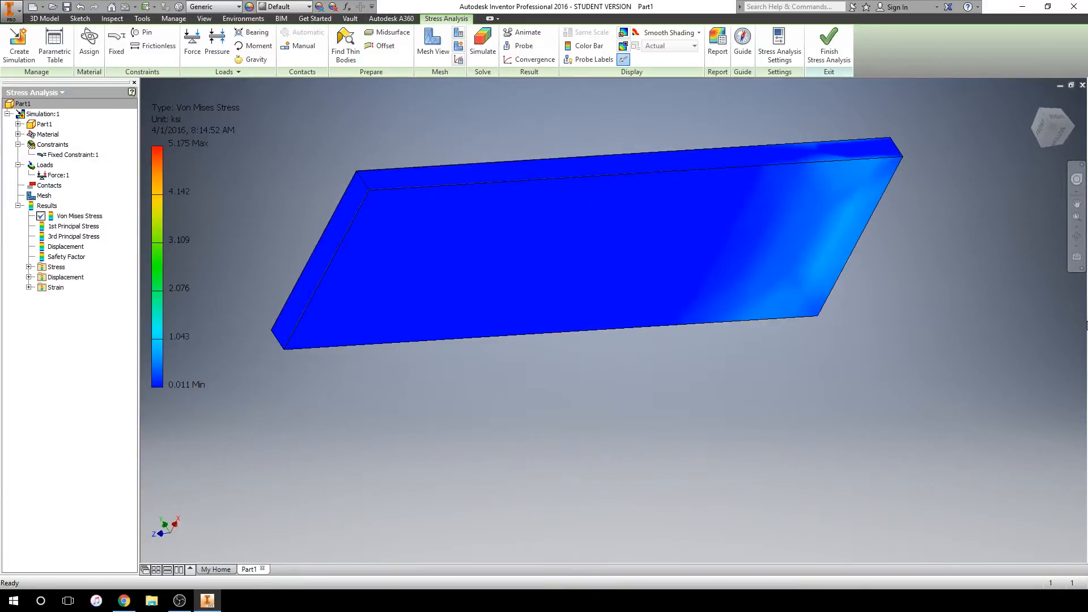
pyautogui.keyDown('shift'); pyautogui.moveTo(1087, 326); pyautogui.dragTo(1083, 319, button='middle'); pyautogui.keyUp('shift')
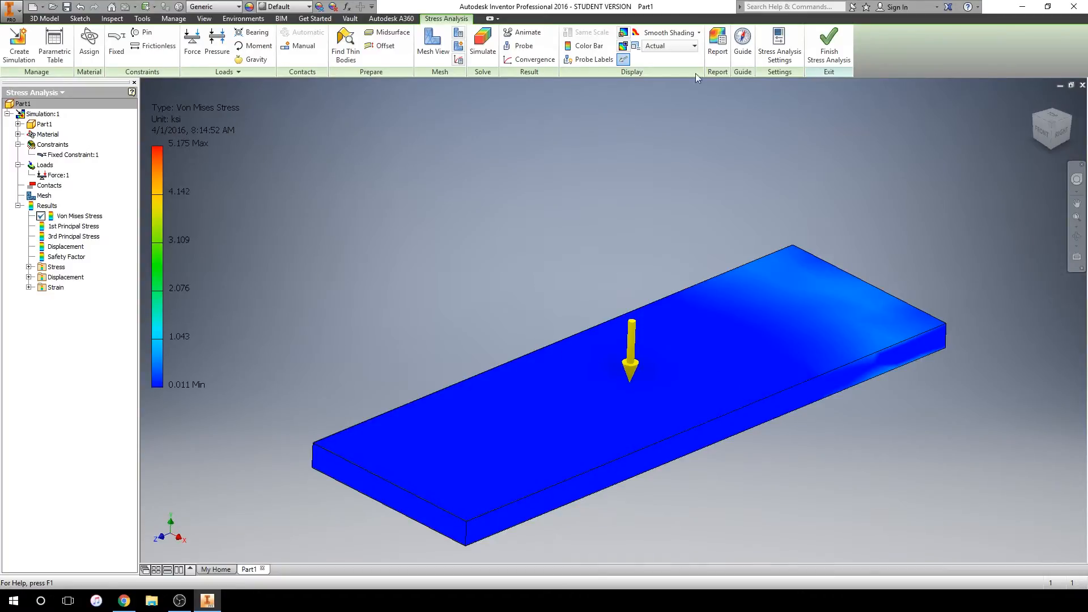
# Generate a complete stress analysis report with 640 x 480 images, using the file name Part1 Stress Analysis Report 4_1_2016
pyautogui.click(718, 44)
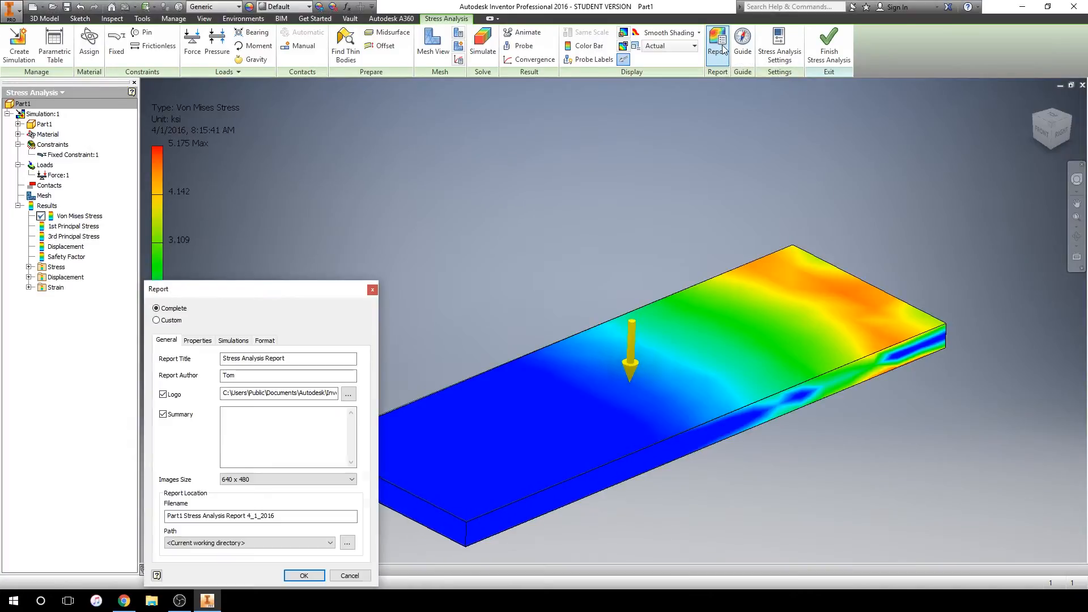
pyautogui.moveTo(272, 295); pyautogui.dragTo(347, 130)
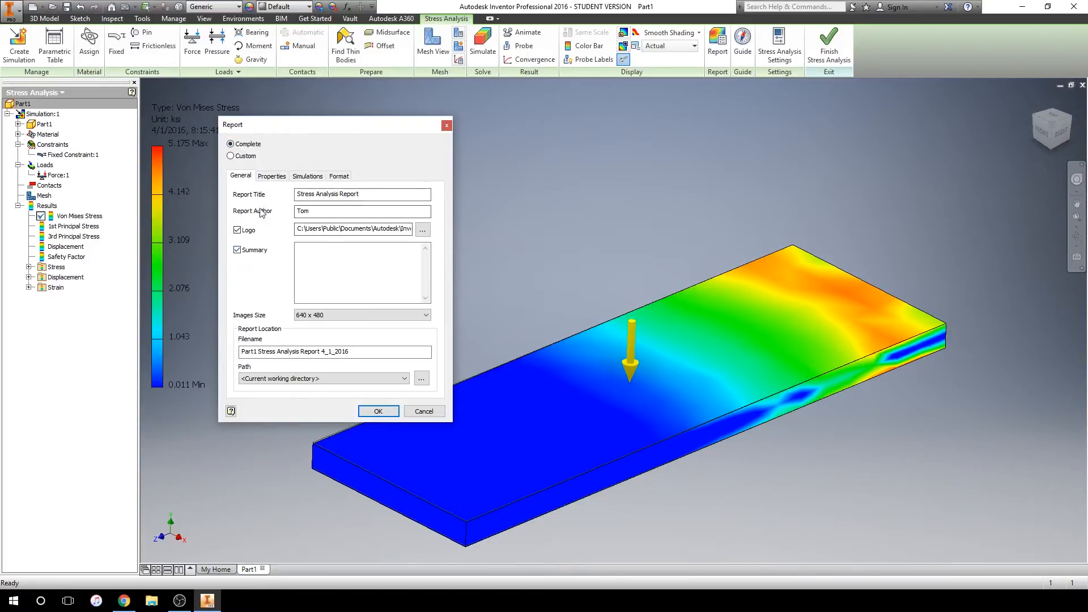
pyautogui.click(378, 412)
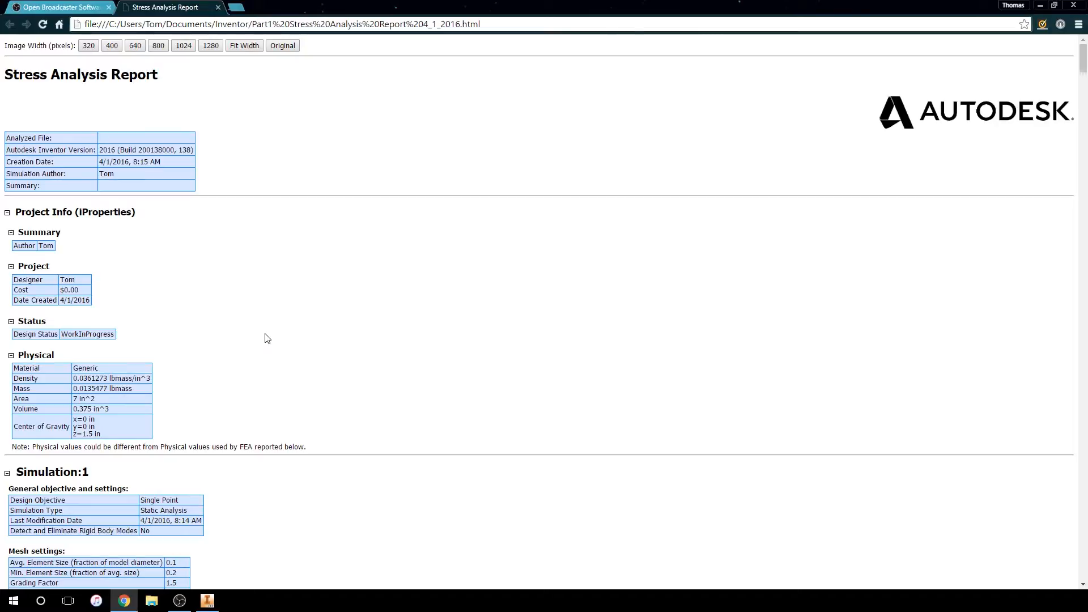
# Examine the report's physical properties, mesh settings, material, operating conditions, reaction forces and result summary
pyautogui.scroll(-1, 265, 336)
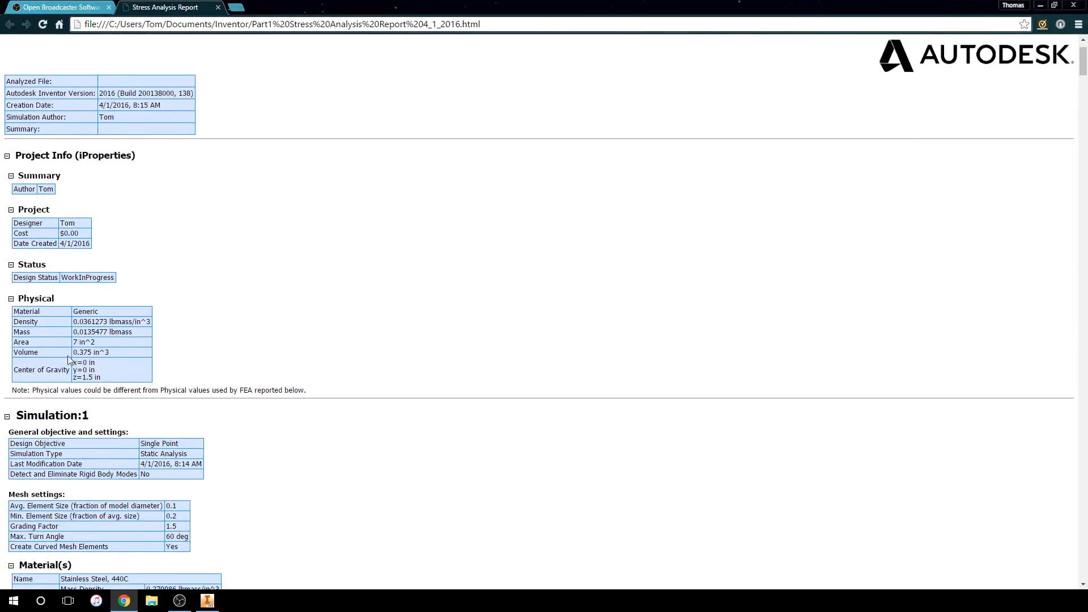
pyautogui.scroll(-2, 100, 360)
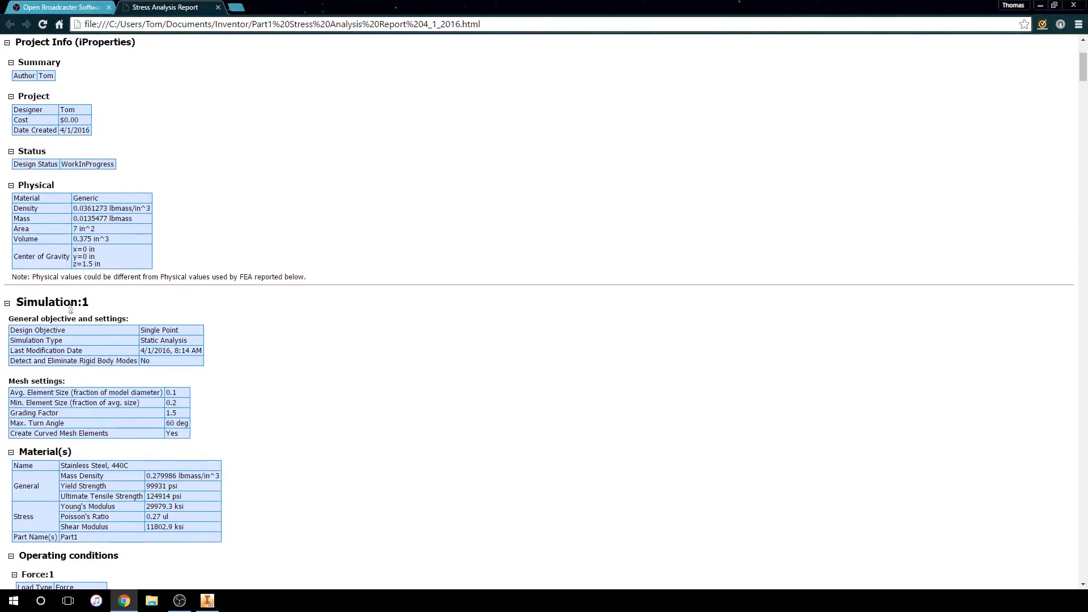
pyautogui.scroll(-3, 100, 353)
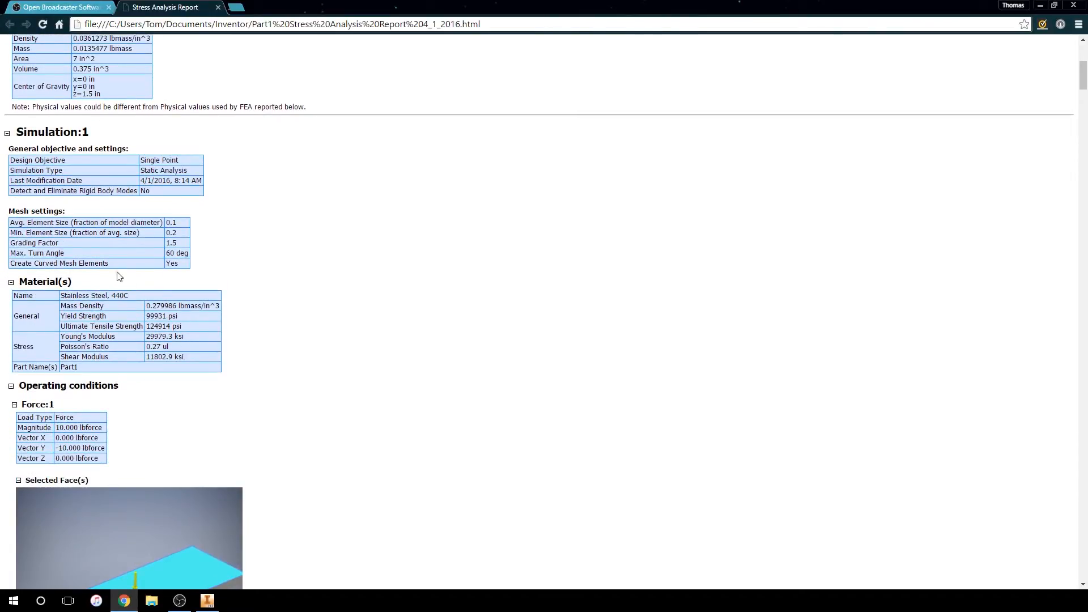
pyautogui.scroll(-8, 53, 385)
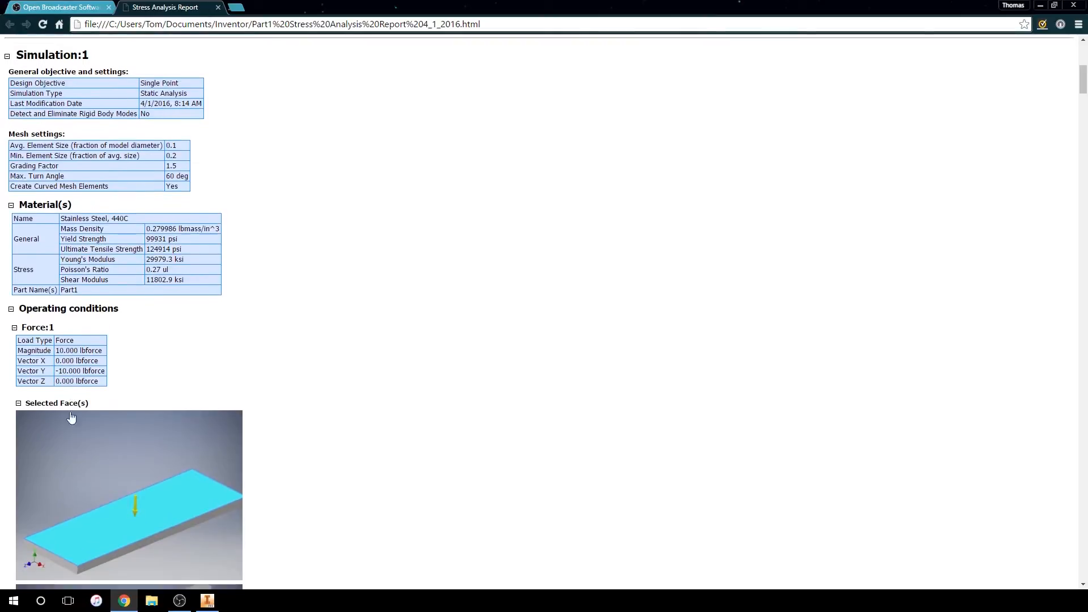
pyautogui.scroll(-8, 110, 451)
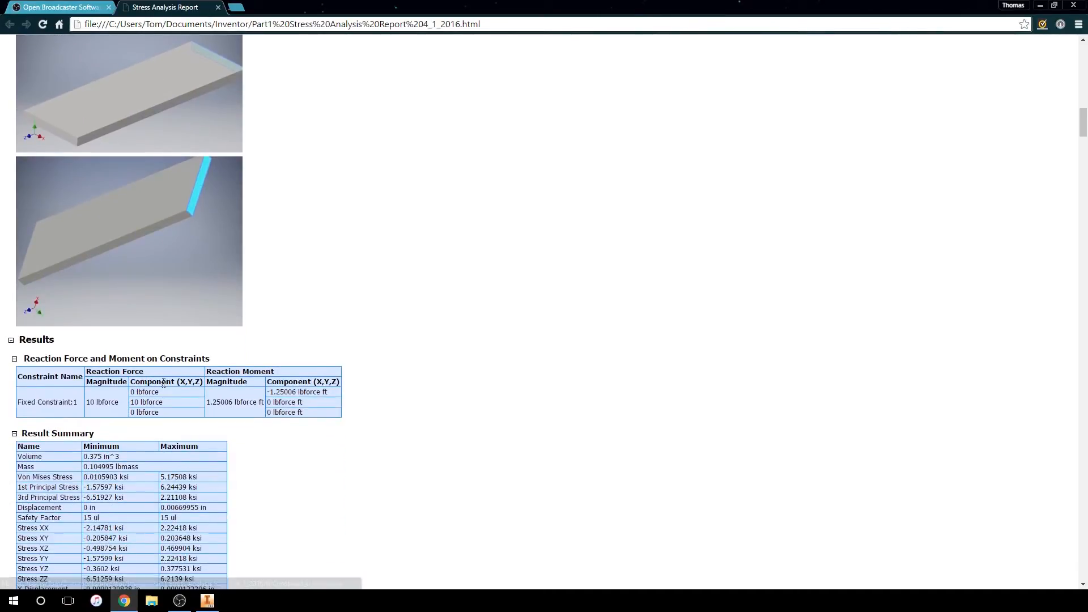
pyautogui.scroll(-1, 162, 388)
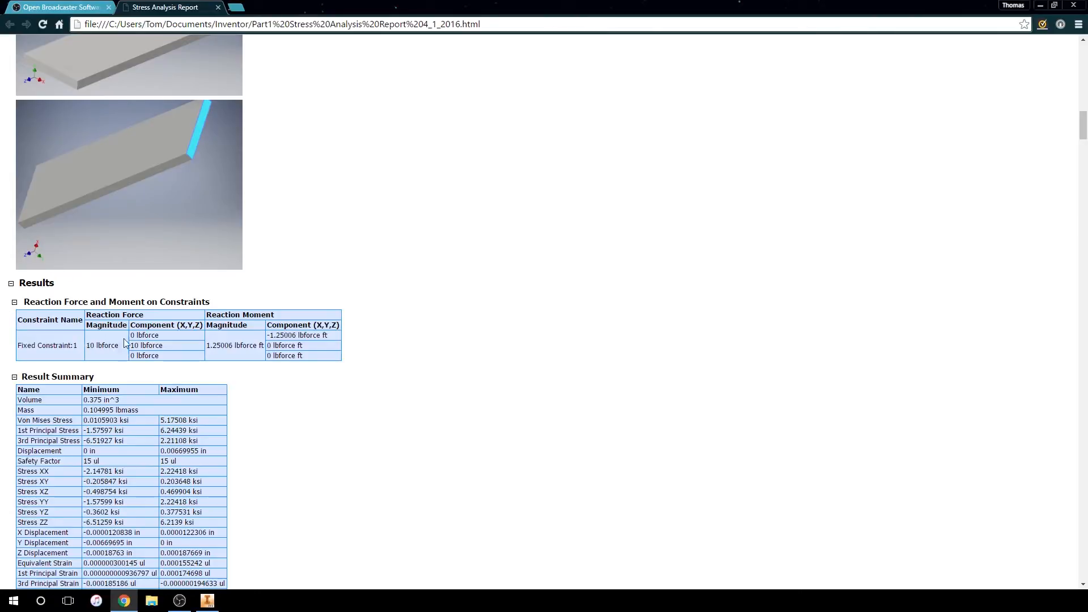
pyautogui.scroll(-2, 132, 350)
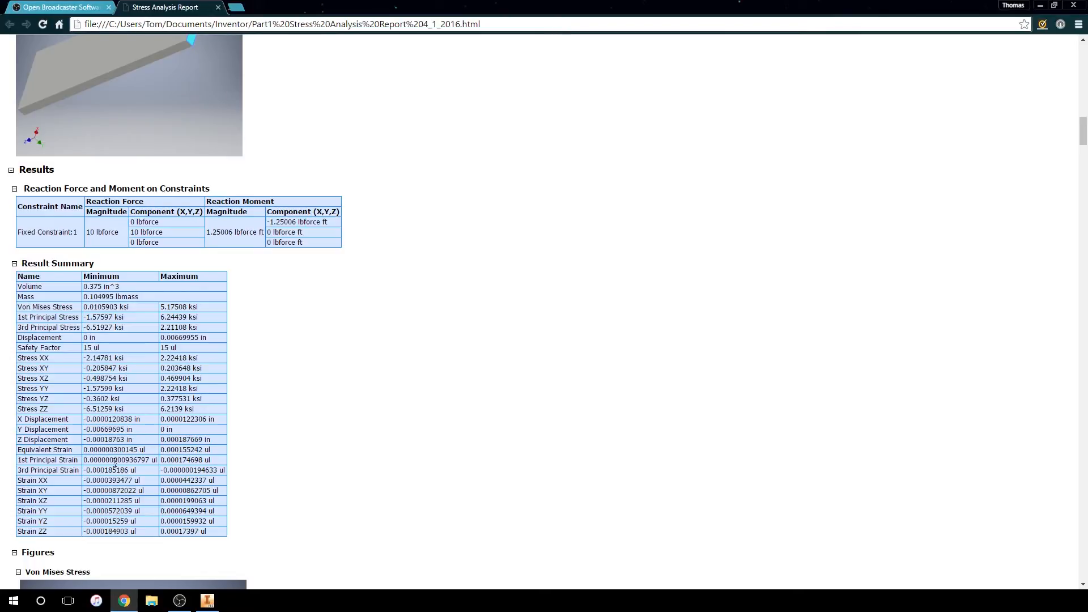
# Review the report's figures for Von Mises and principal stresses, displacement, safety factor and strain, and return to the report's beginning
pyautogui.scroll(-5, 115, 461)
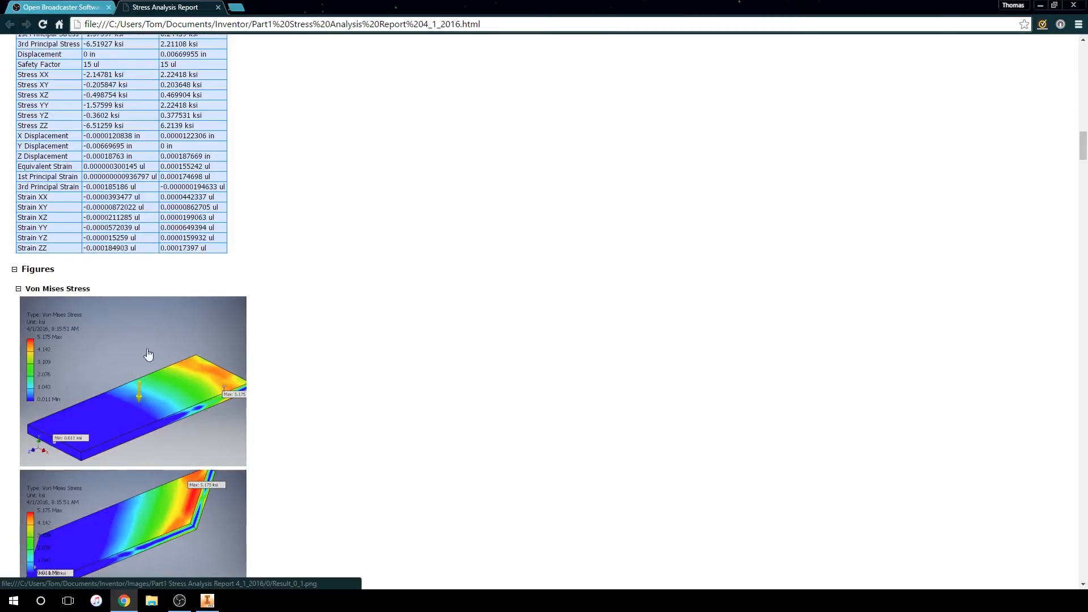
pyautogui.scroll(-5, 110, 387)
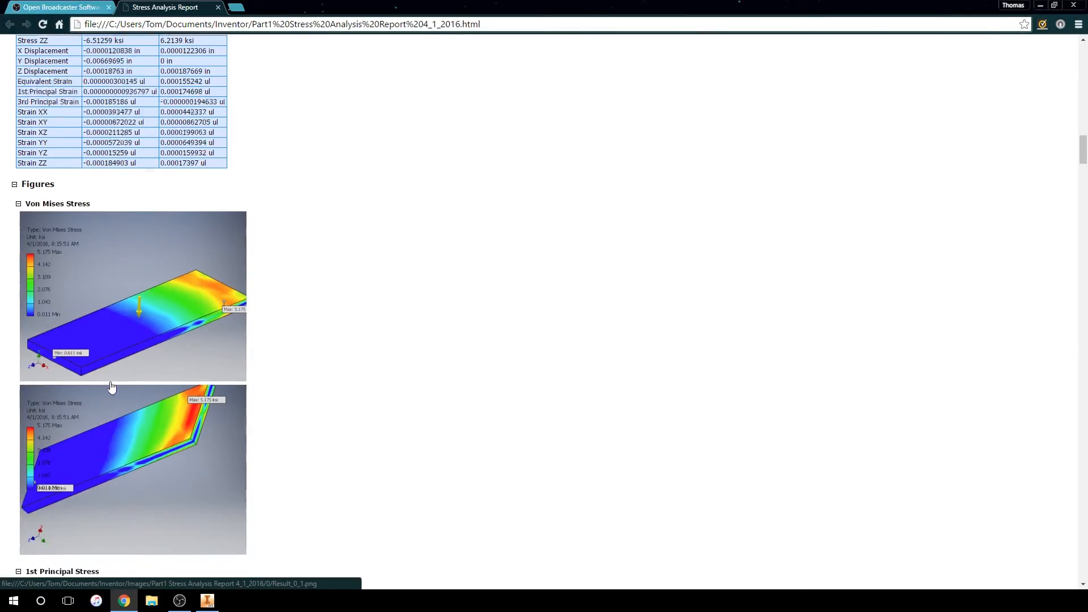
pyautogui.scroll(-18, 111, 387)
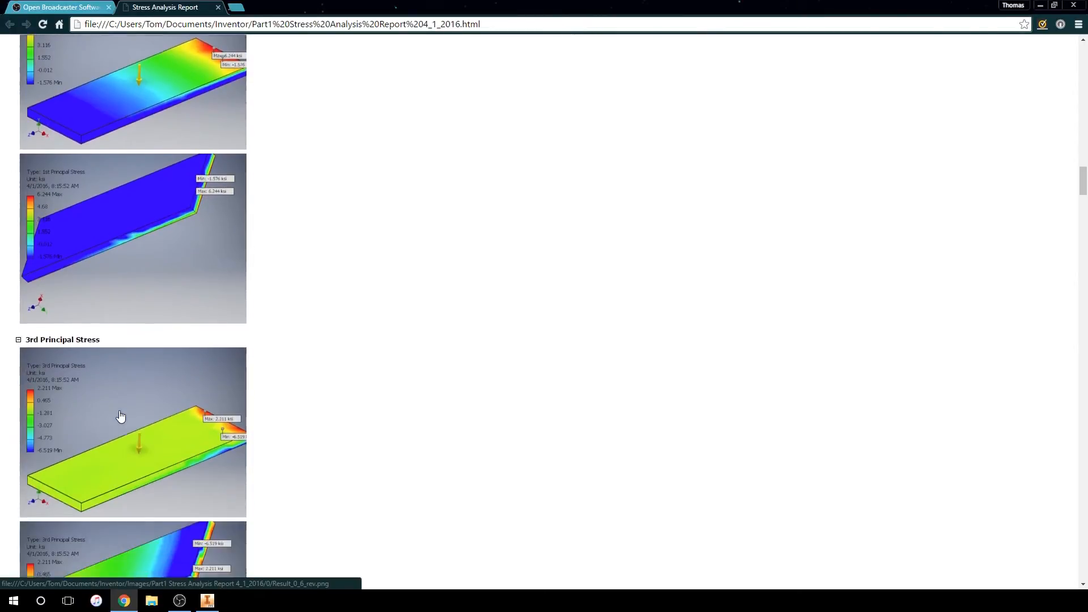
pyautogui.scroll(-12, 121, 418)
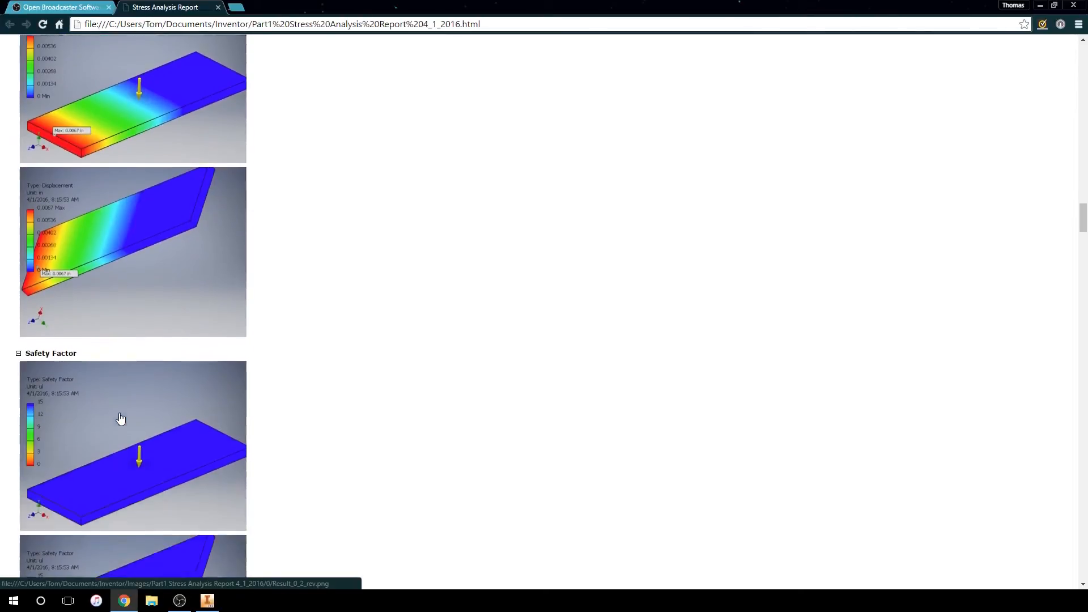
pyautogui.scroll(-11, 121, 418)
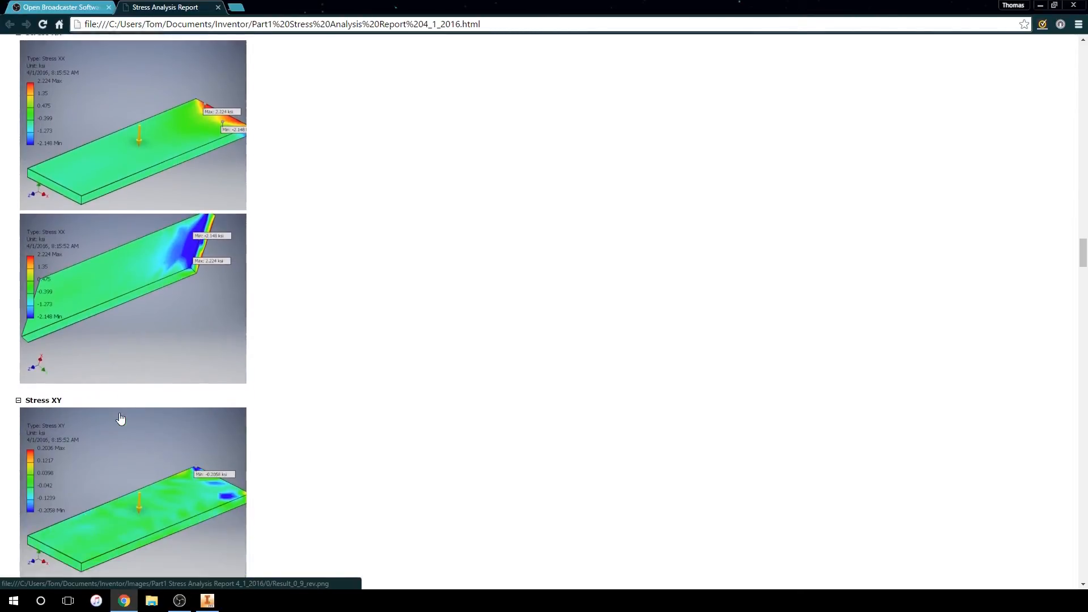
pyautogui.scroll(-11, 121, 418)
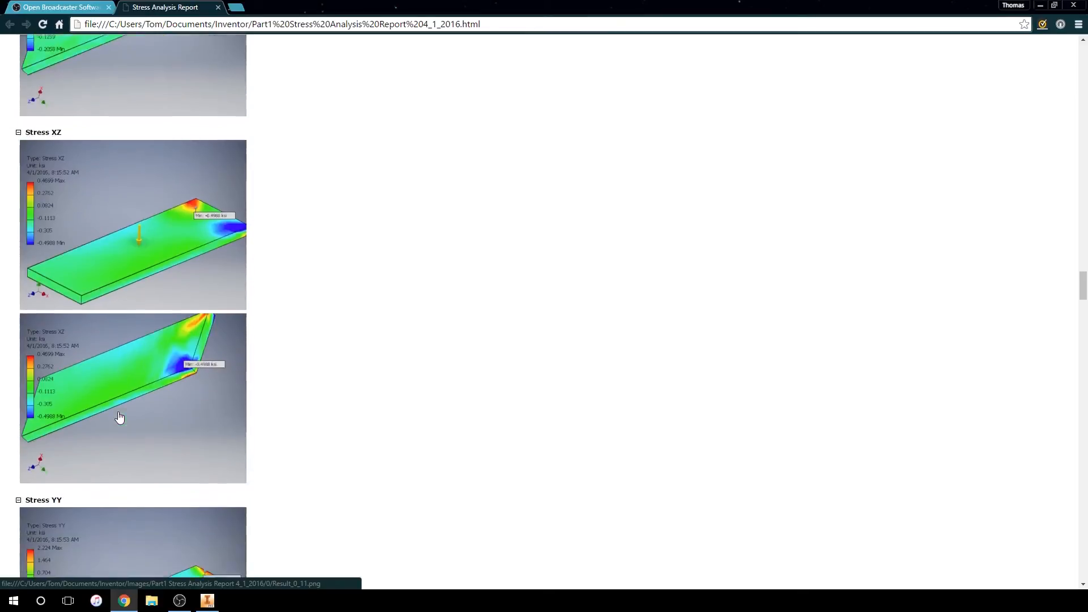
pyautogui.scroll(-15, 119, 417)
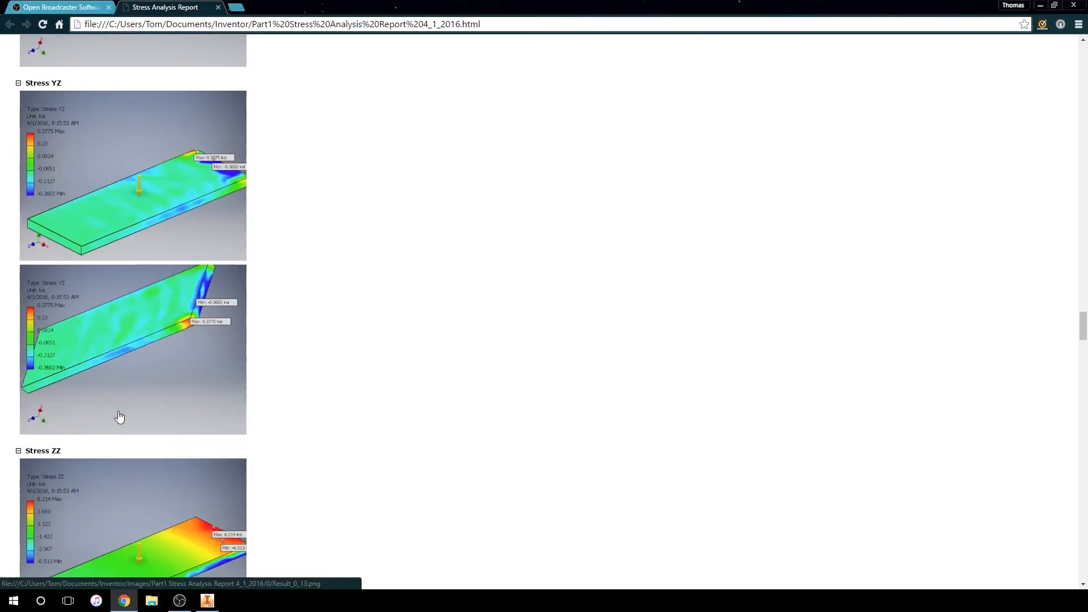
pyautogui.scroll(-18, 119, 418)
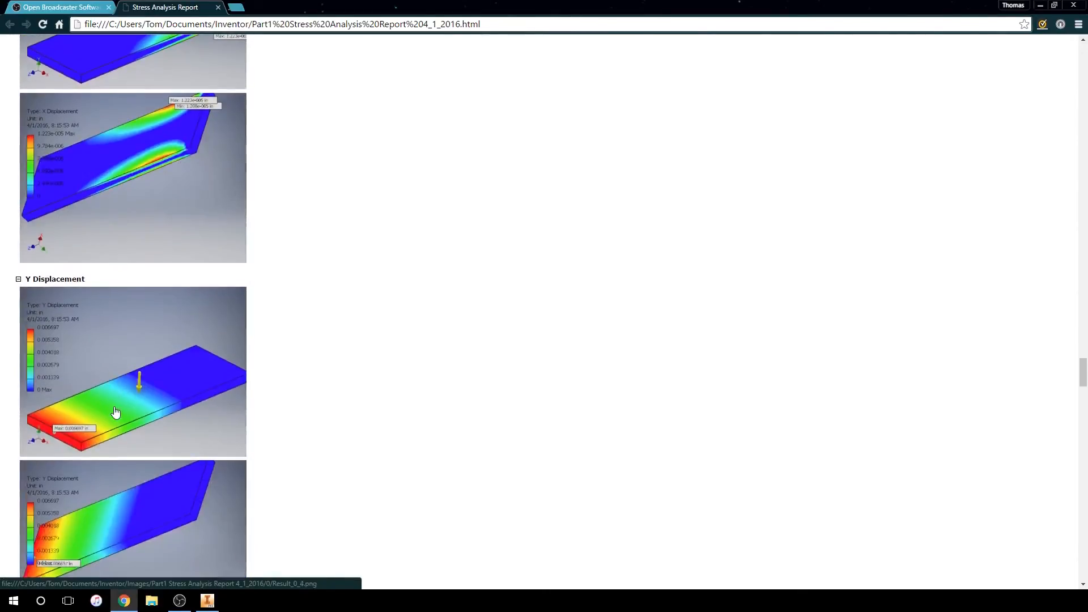
pyautogui.scroll(-19, 116, 412)
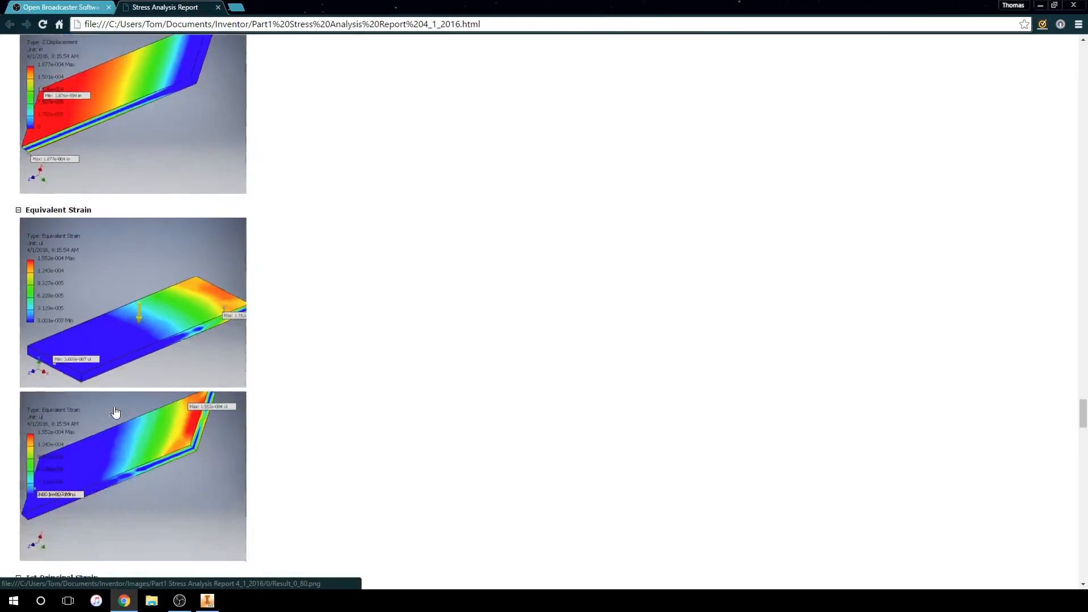
pyautogui.scroll(-20, 115, 412)
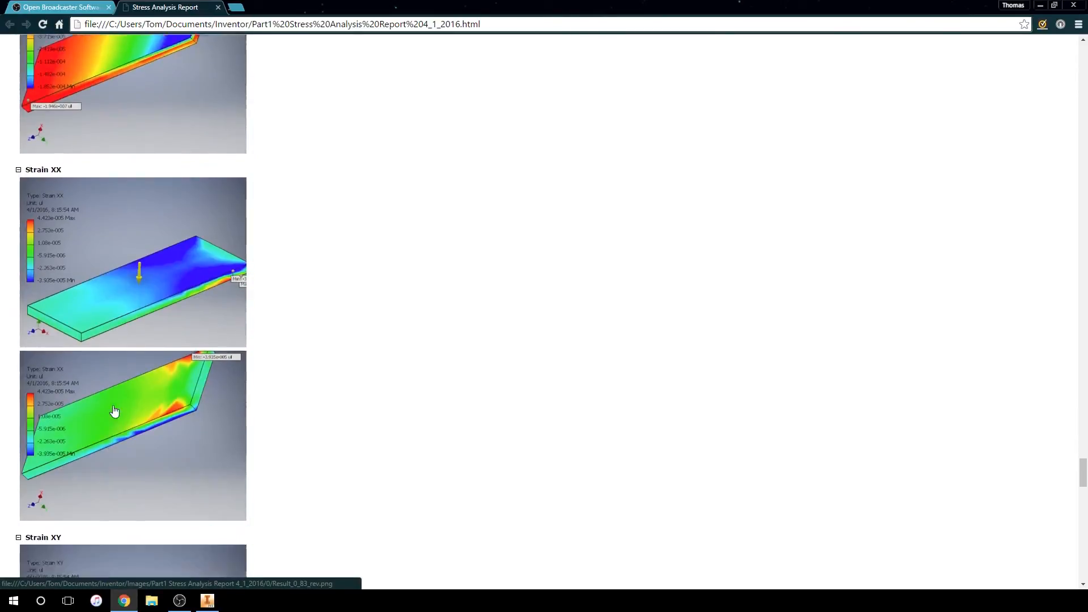
pyautogui.scroll(20, 382, 459)
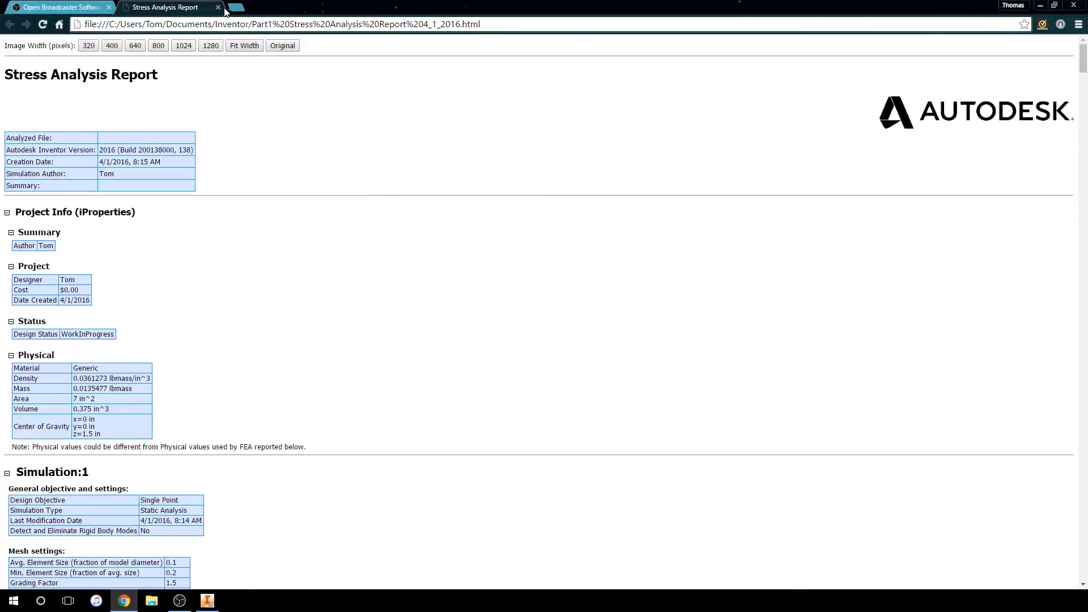
pyautogui.rightClick(262, 254)
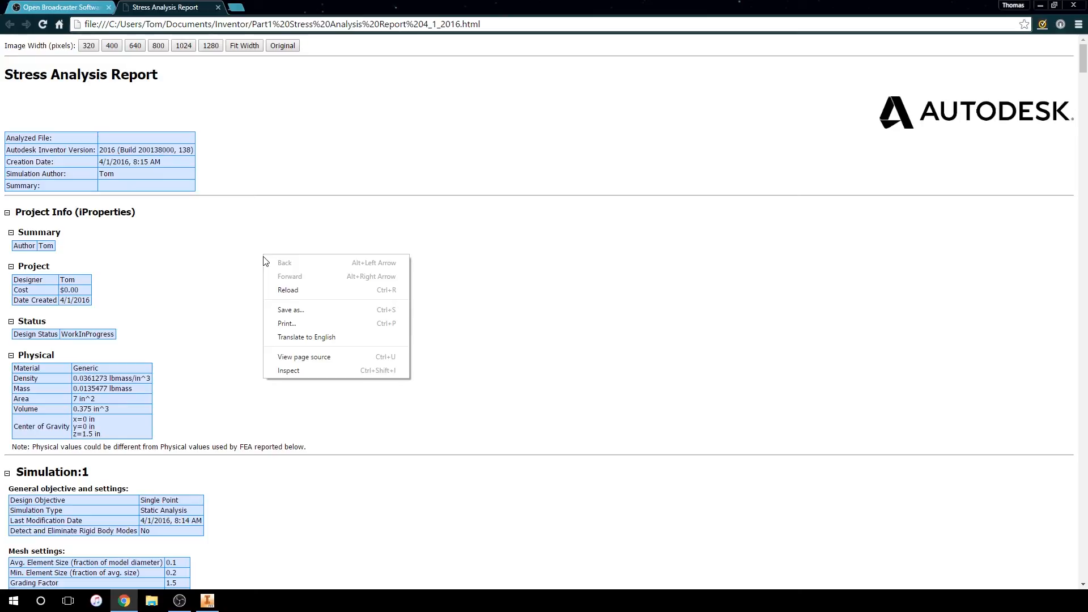
pyautogui.click(287, 182)
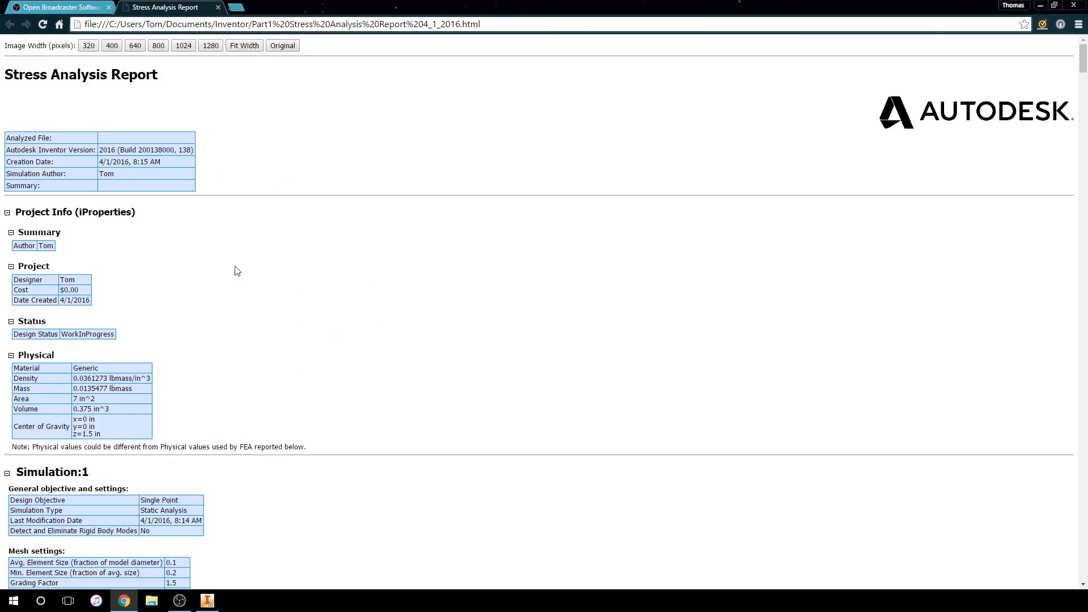
pyautogui.scroll(-11, 237, 271)
pyautogui.rightClick(129, 261)
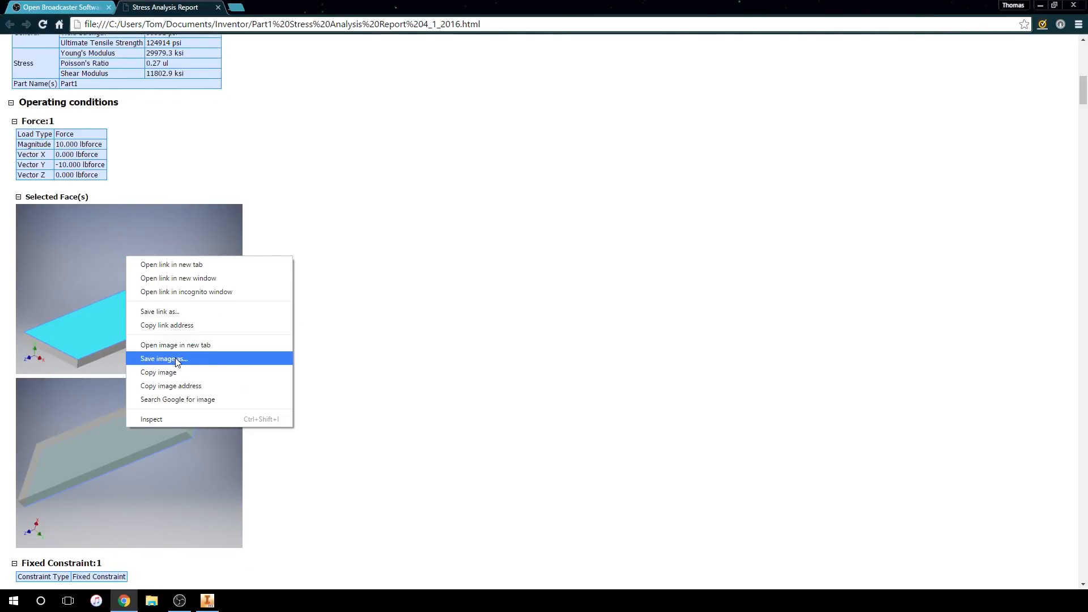
pyautogui.click(414, 285)
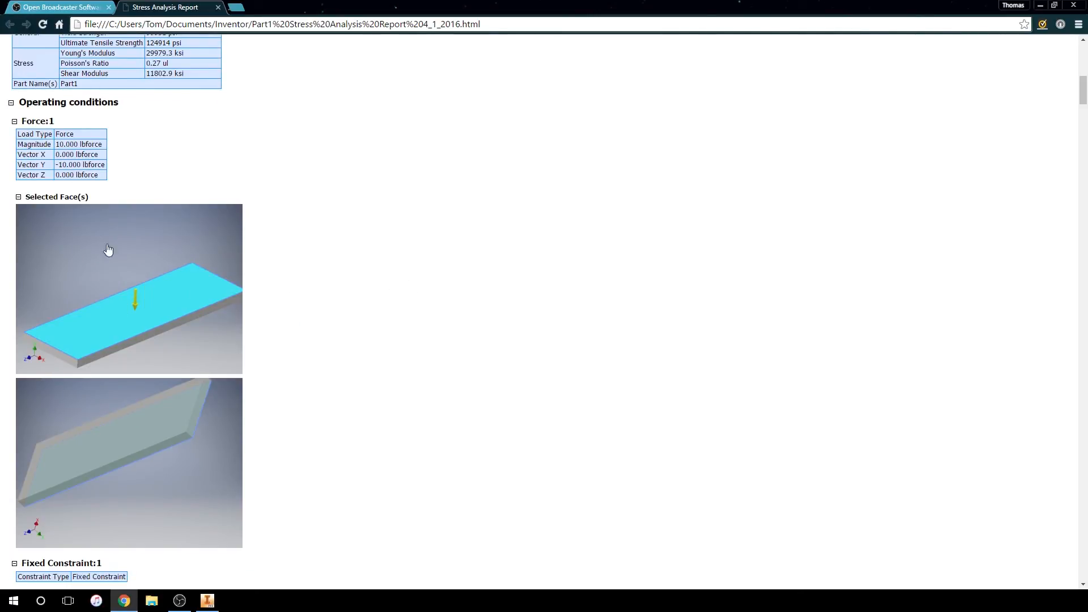
pyautogui.scroll(15, 318, 368)
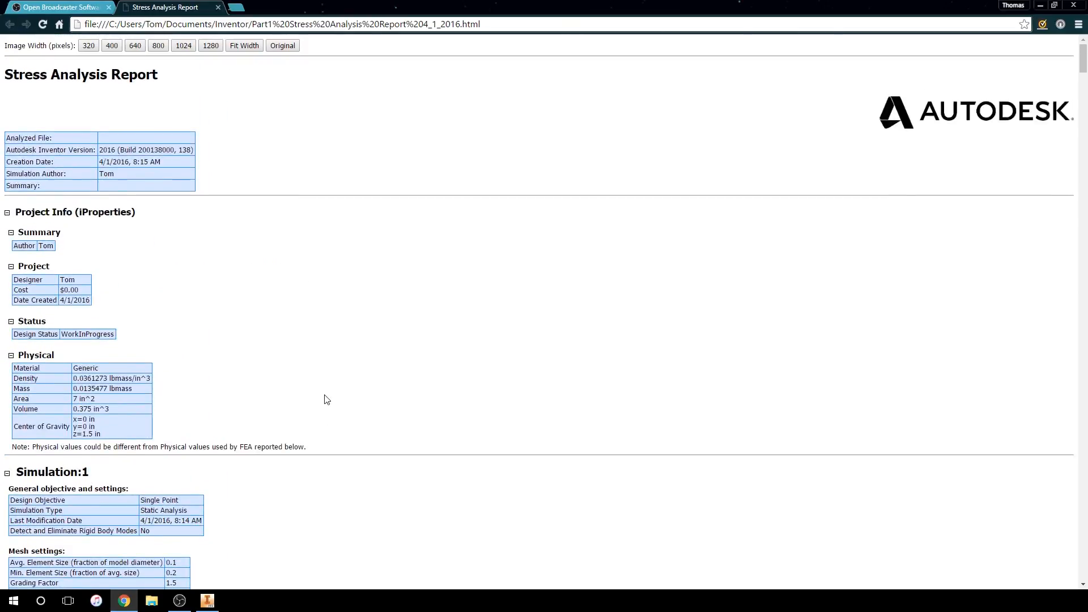